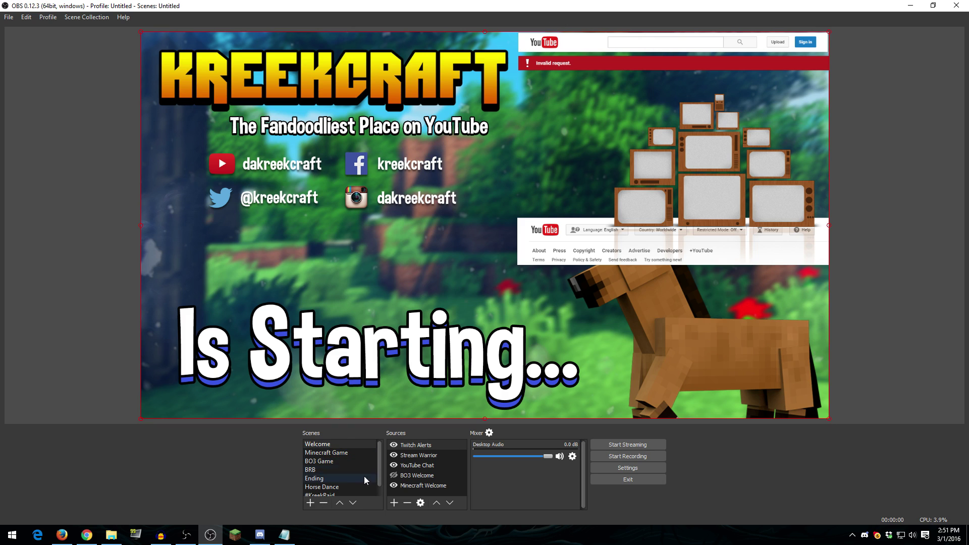
In Settings, try the Default theme, then switch back to Dark and apply it.
click(617, 464)
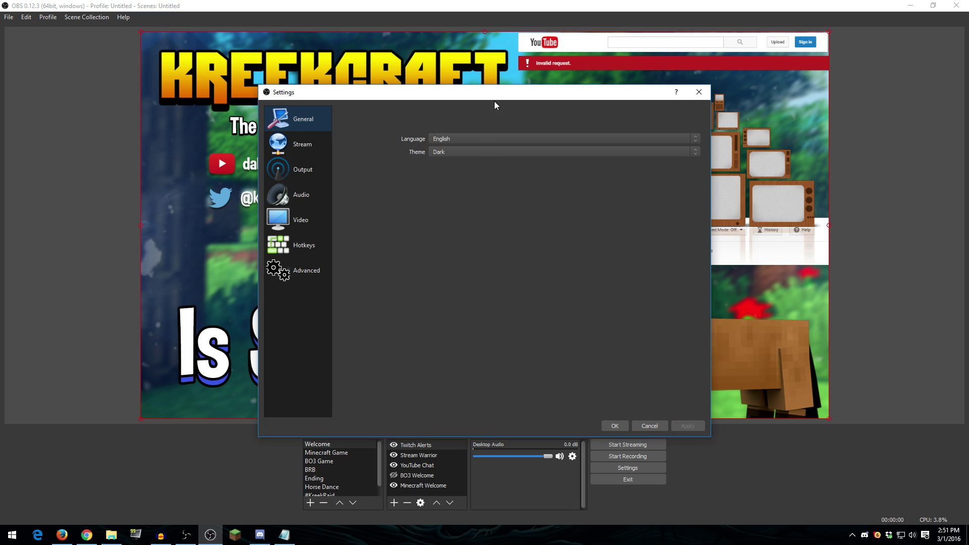
drag(502, 97, 641, 79)
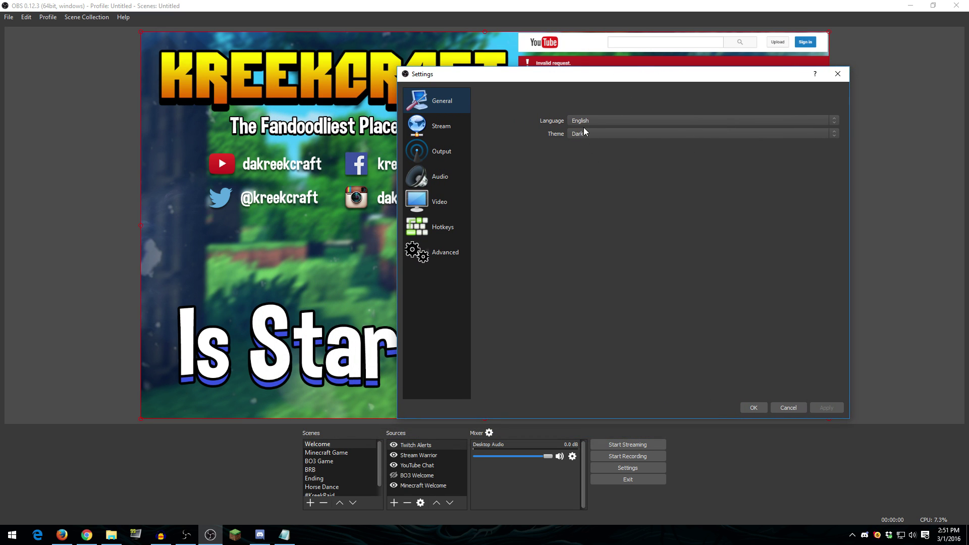
click(578, 140)
click(577, 147)
click(596, 134)
click(589, 142)
click(842, 408)
On the Stream page, keep the Primary YouTube ingest server and check the stream key field.
click(453, 129)
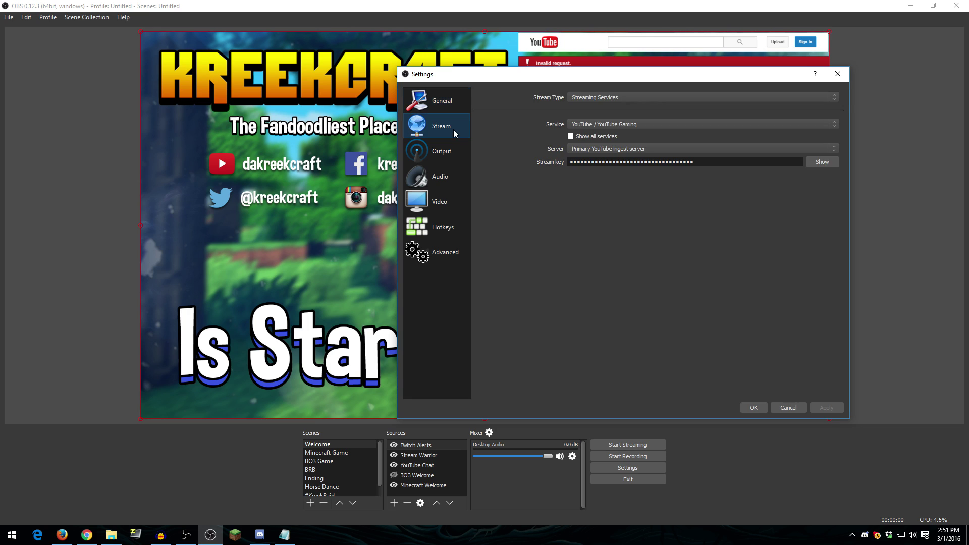
click(616, 150)
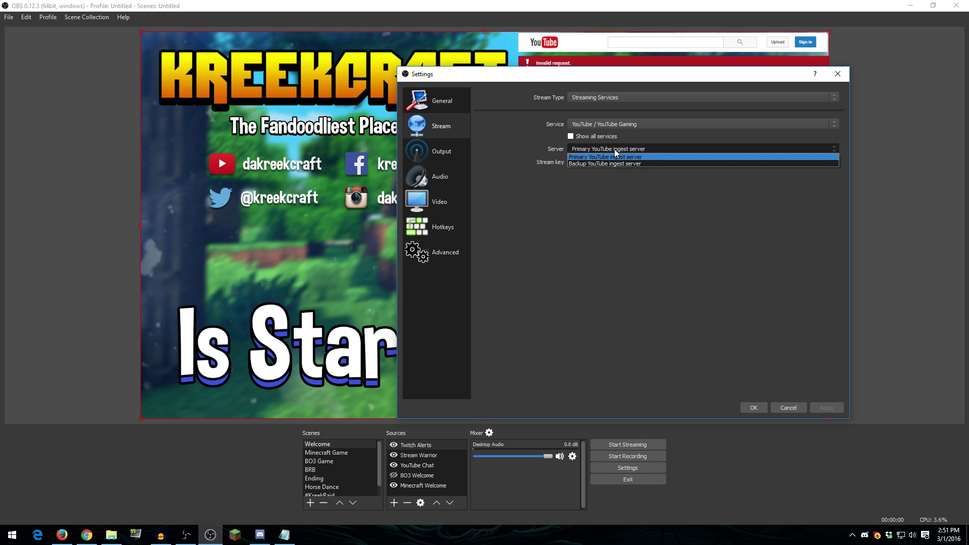
click(615, 150)
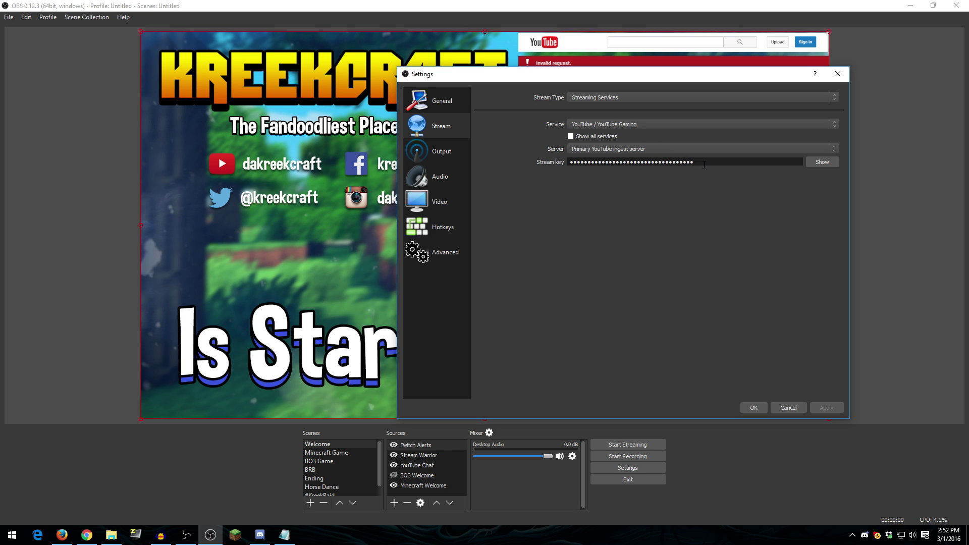
drag(707, 165, 553, 166)
click(680, 314)
Review Advanced output mode's CBR rate control and audio bitrates, then return Output to Simple mode.
click(456, 154)
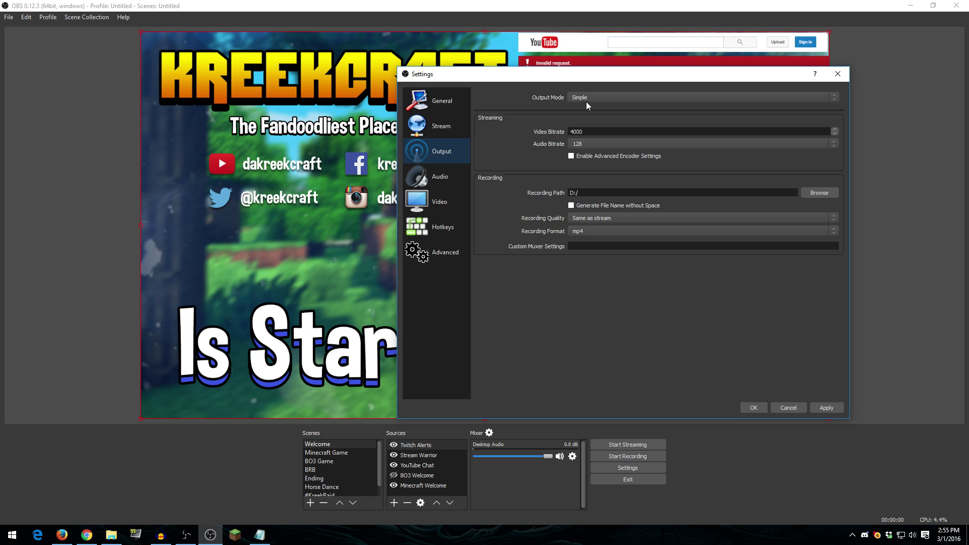
click(597, 96)
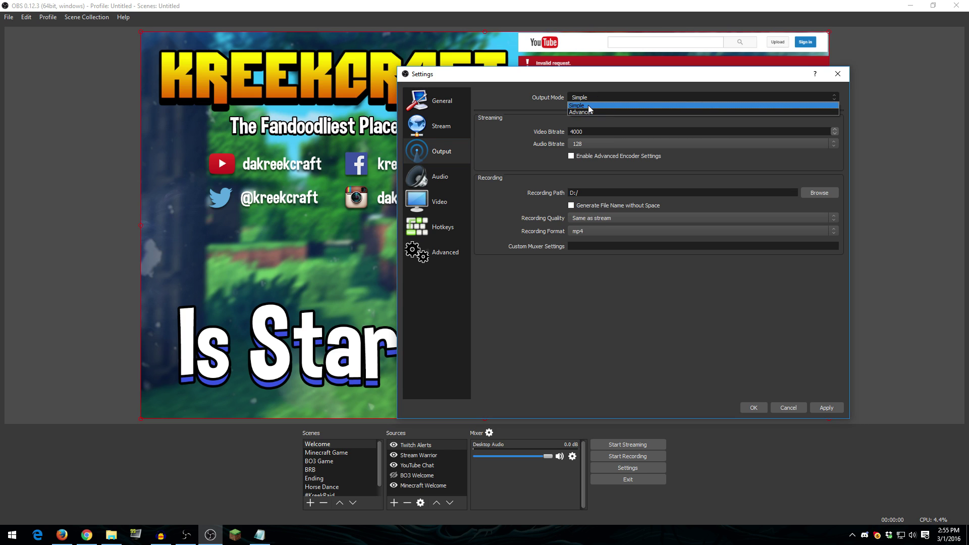
click(586, 110)
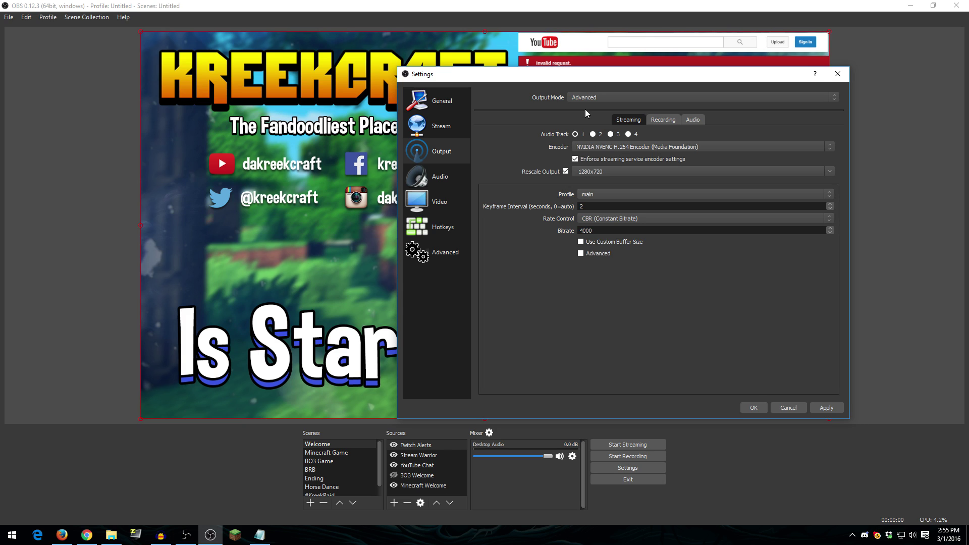
click(602, 220)
click(603, 220)
click(691, 120)
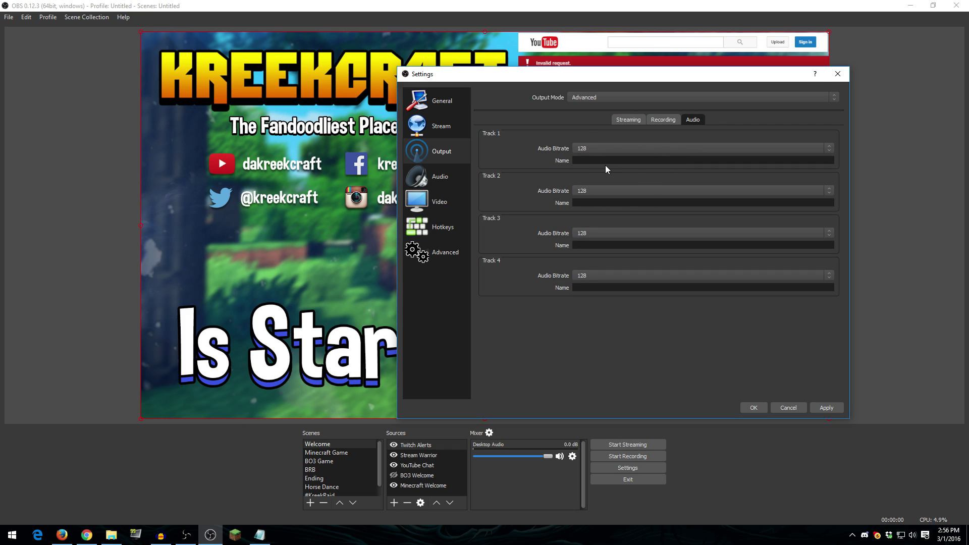
click(603, 95)
click(595, 103)
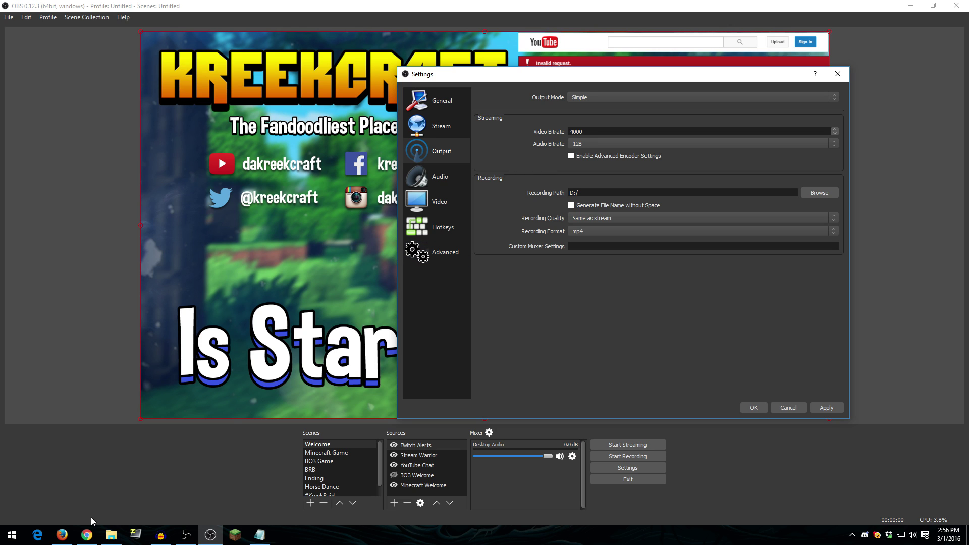
Check the Speedtest.net results (27 ms ping, 30.02 Mbps down, 6.17 Mbps up), then return to OBS.
click(87, 535)
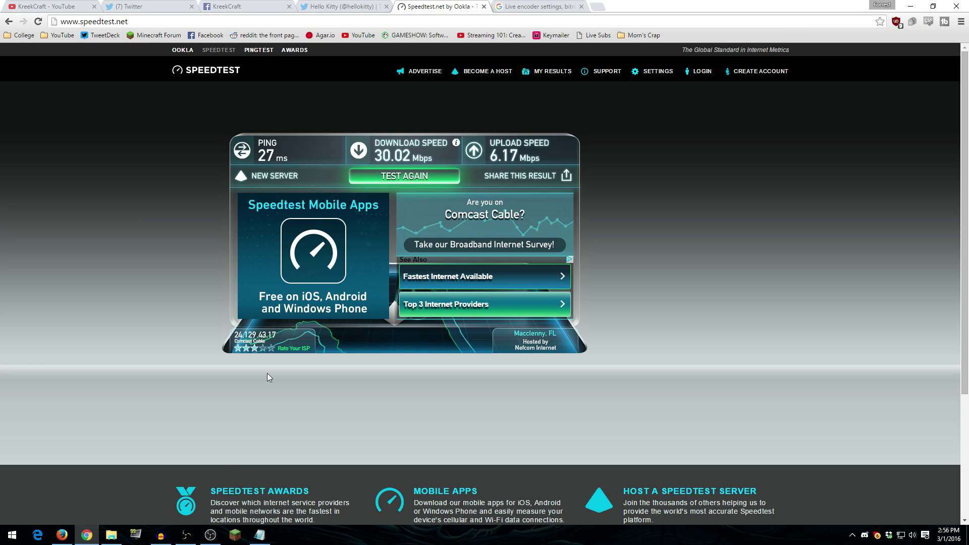
click(221, 542)
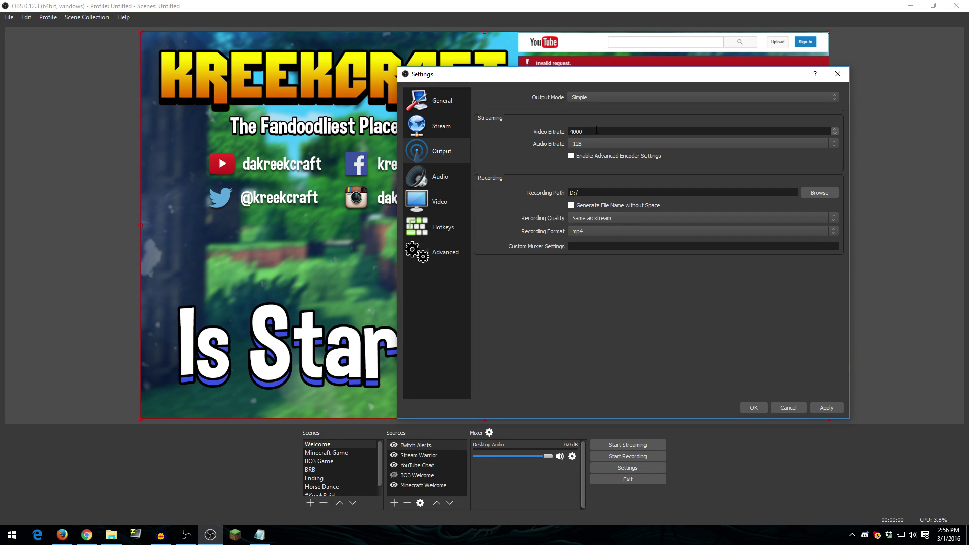
drag(583, 131, 552, 133)
click(87, 535)
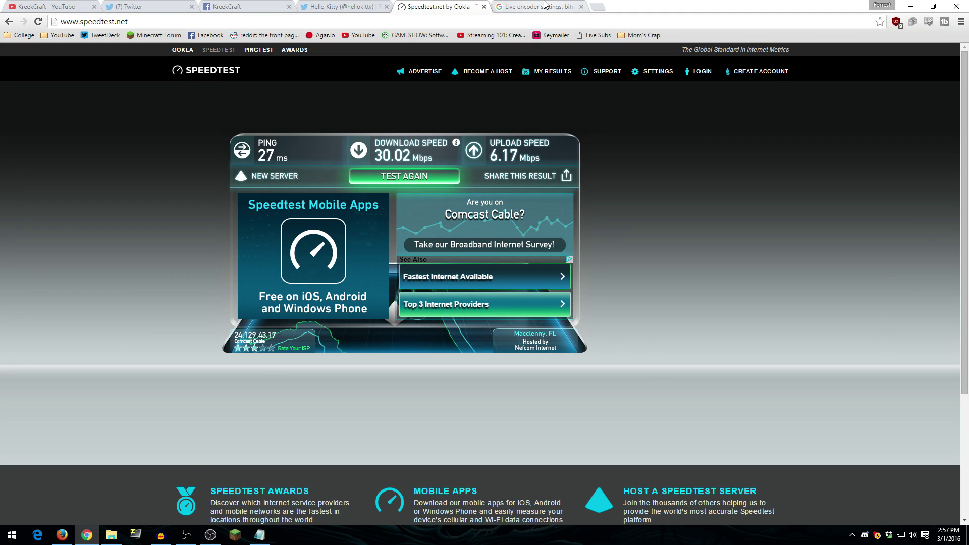
click(545, 5)
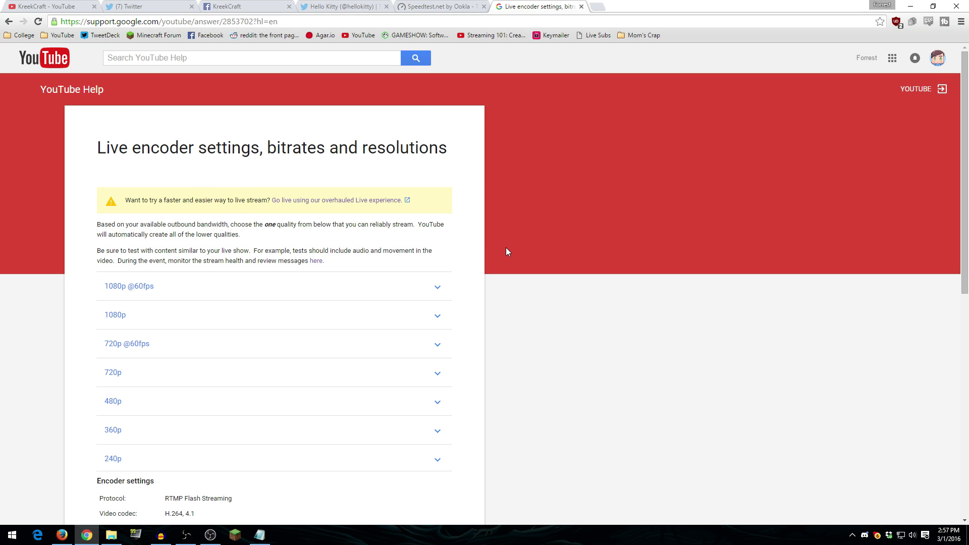
scroll(510, 255, down, 1)
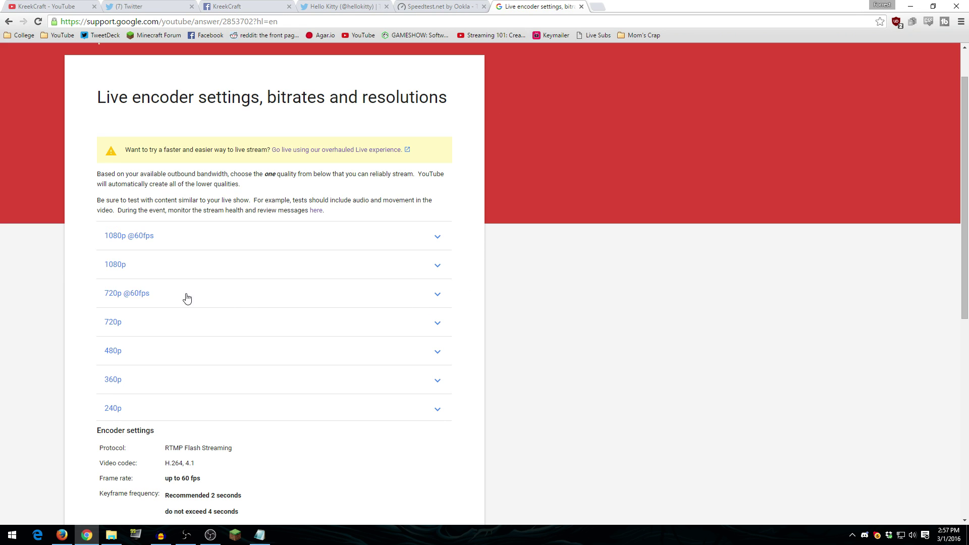
click(136, 295)
scroll(251, 312, down, 1)
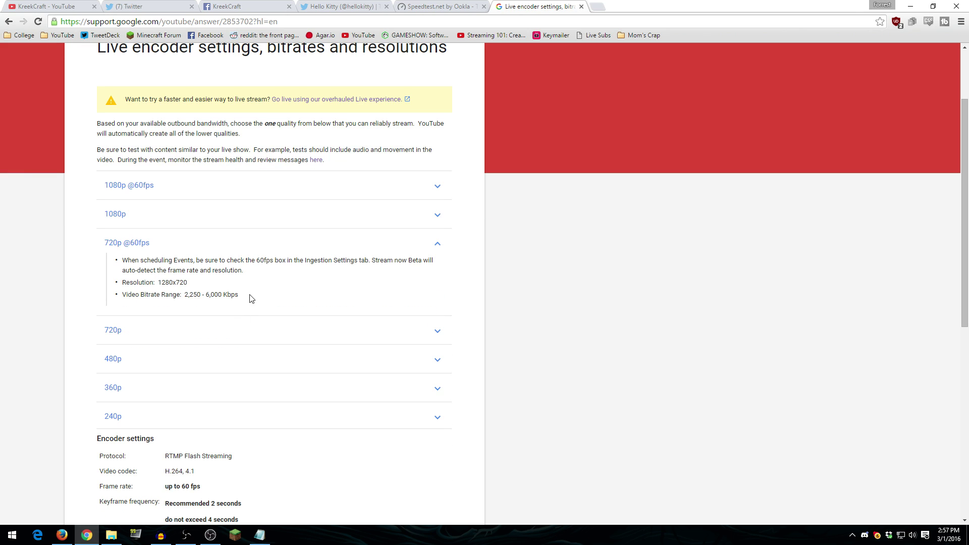
drag(250, 295, 185, 297)
click(211, 536)
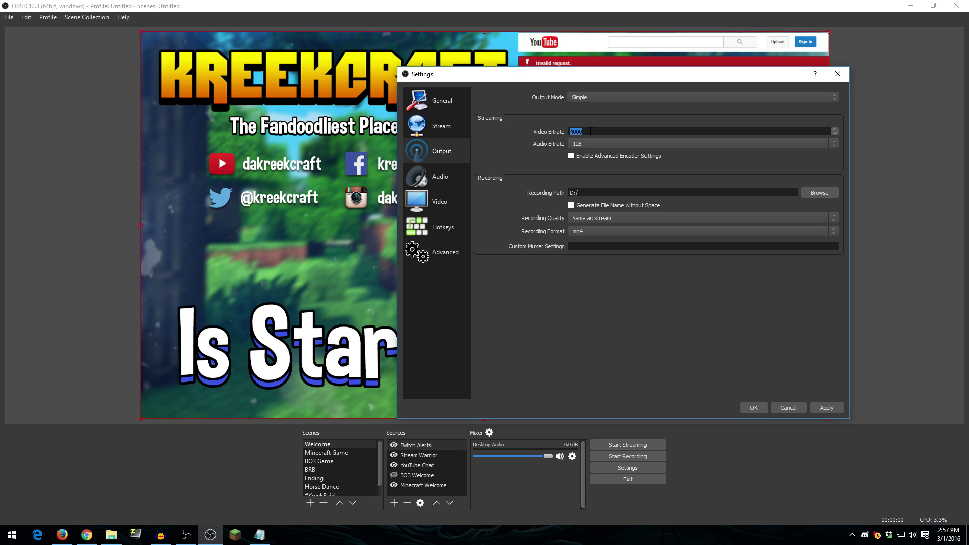
Recheck the speed test results and YouTube's 128 Kbps stereo audio recommendation.
click(92, 539)
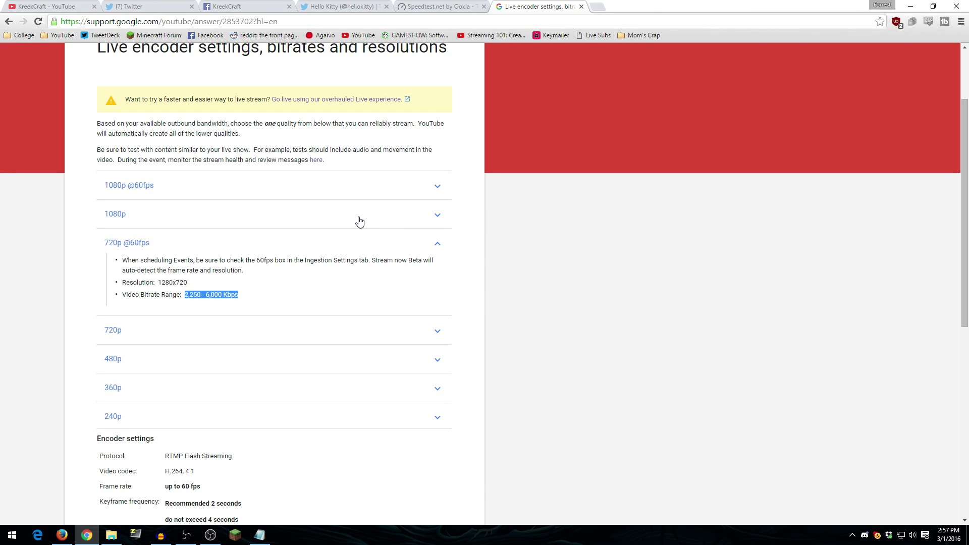
click(457, 6)
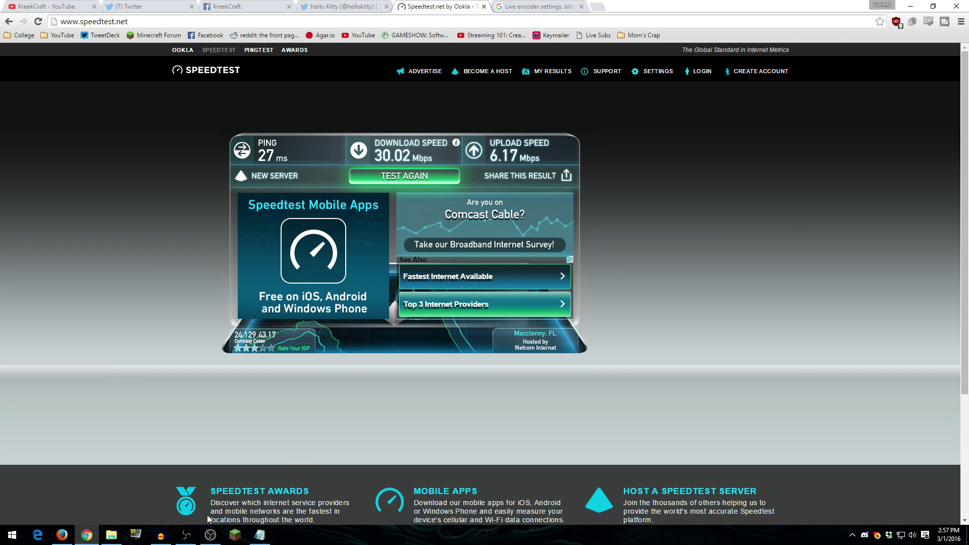
click(211, 535)
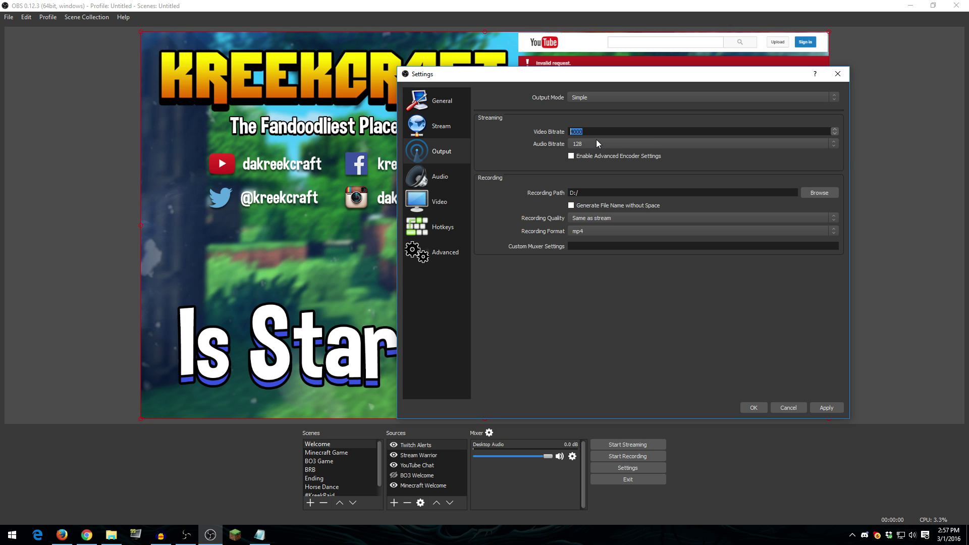
click(87, 535)
click(538, 6)
scroll(419, 253, down, 6)
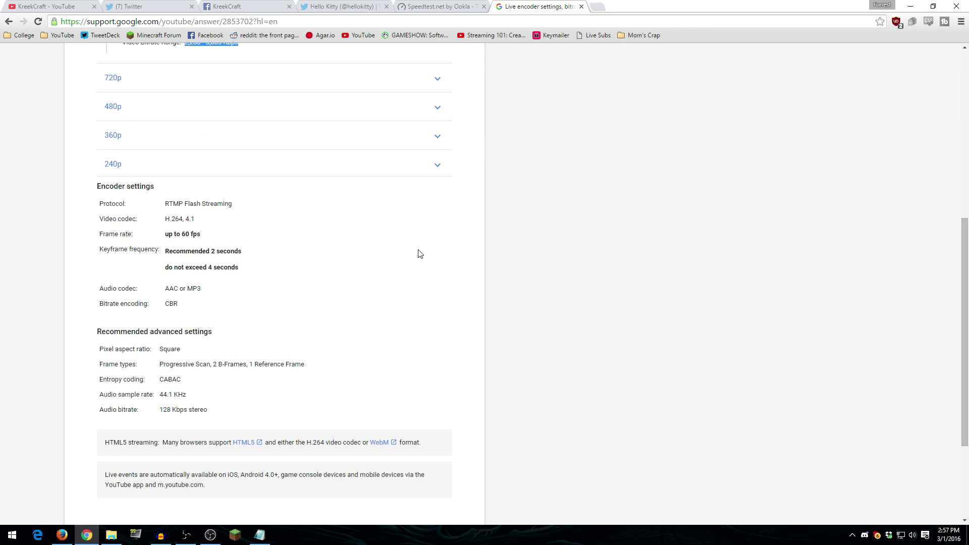
drag(207, 360, 157, 361)
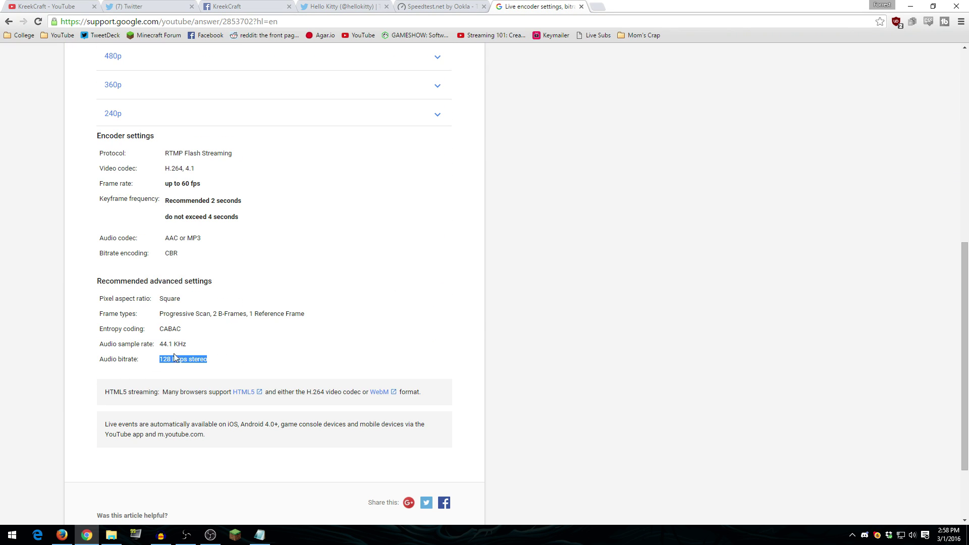
click(210, 535)
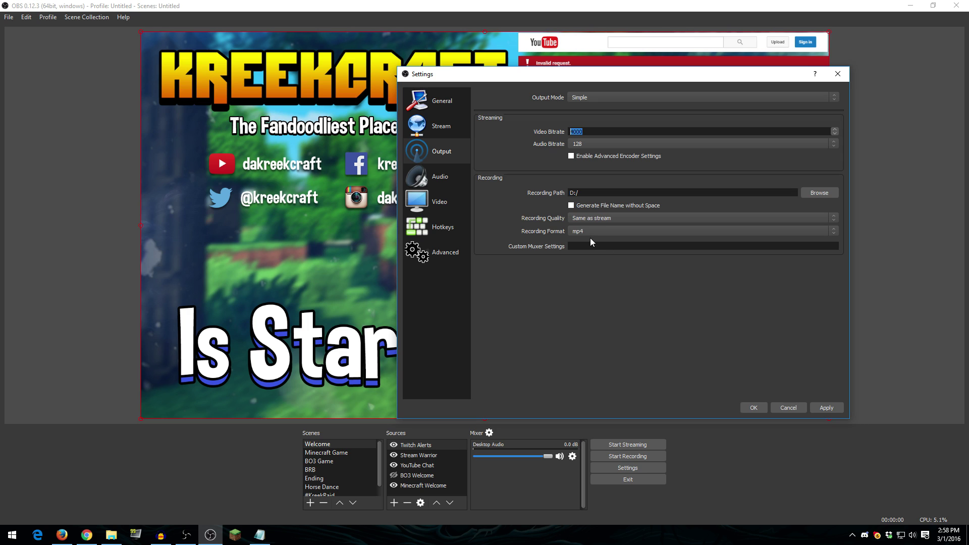
Leave Recording Quality at Same as stream and enable Advanced Encoder Settings, revealing the veryfast preset.
click(594, 219)
click(584, 222)
click(607, 218)
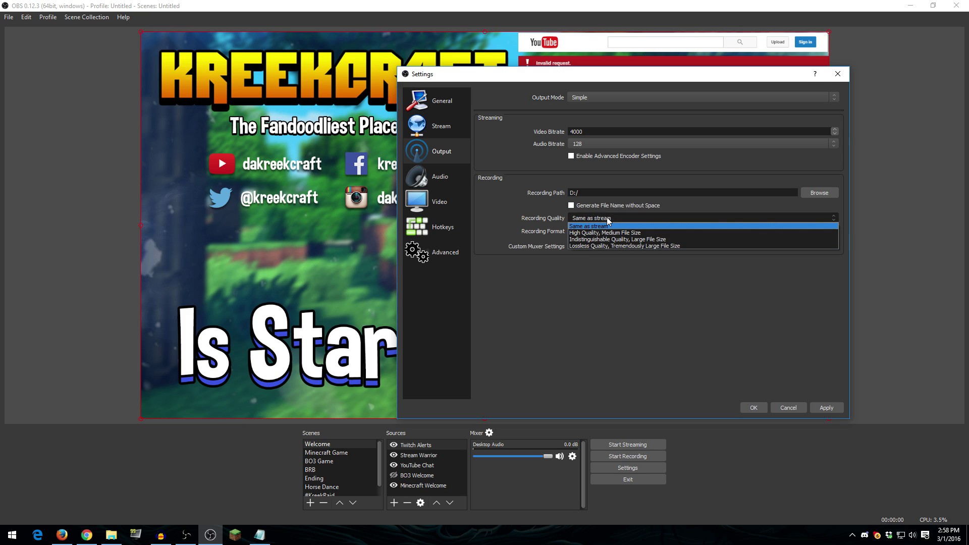
click(607, 218)
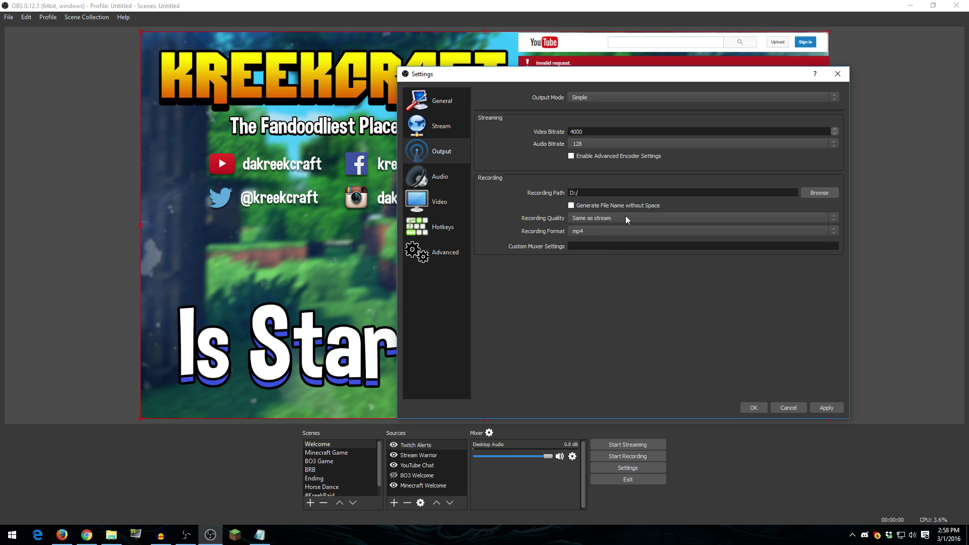
click(608, 218)
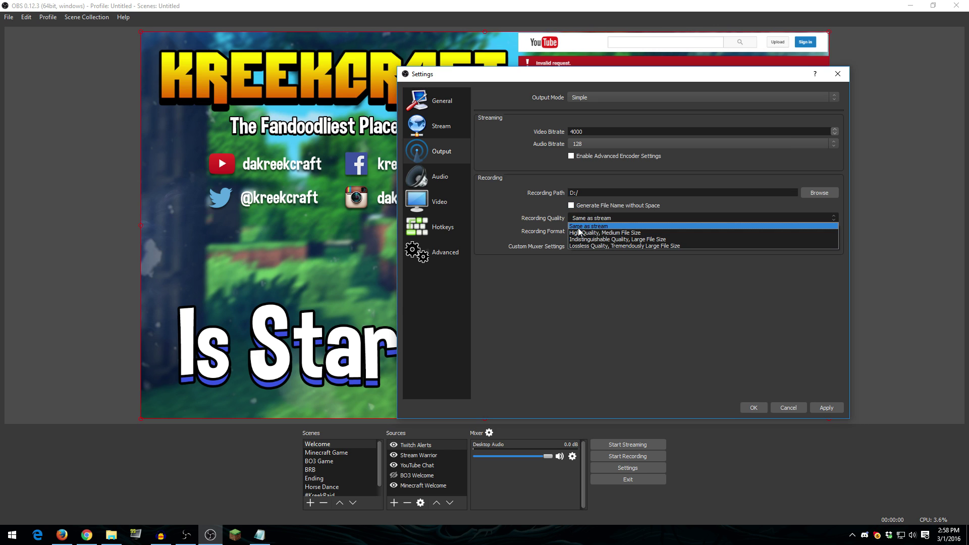
click(599, 219)
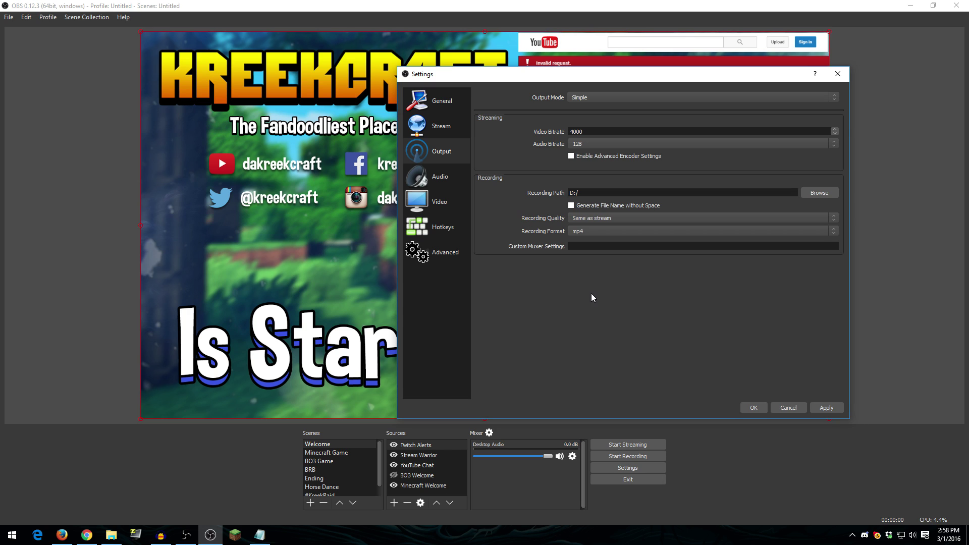
click(623, 146)
click(606, 159)
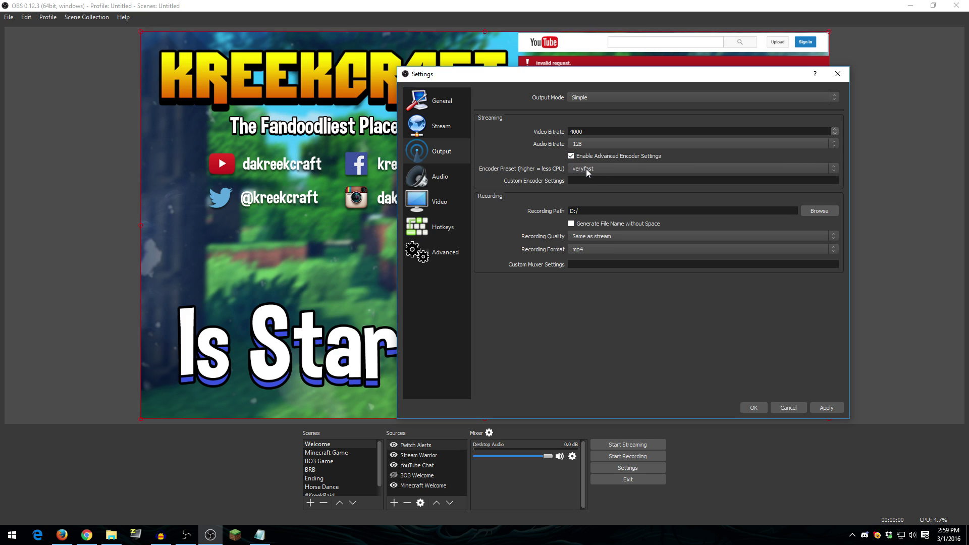
Keep the veryfast encoder preset, then disable Advanced Encoder Settings and apply the output changes.
click(587, 172)
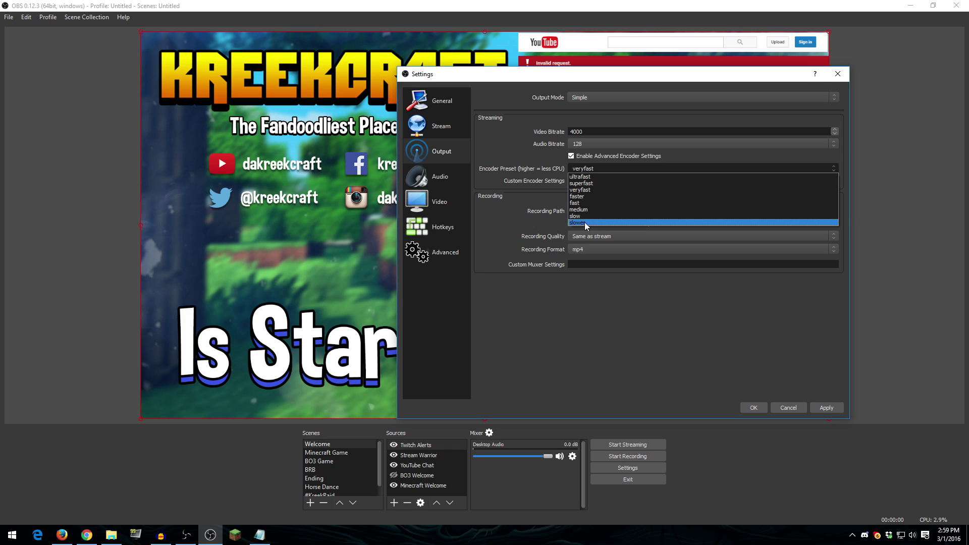
click(599, 166)
click(571, 156)
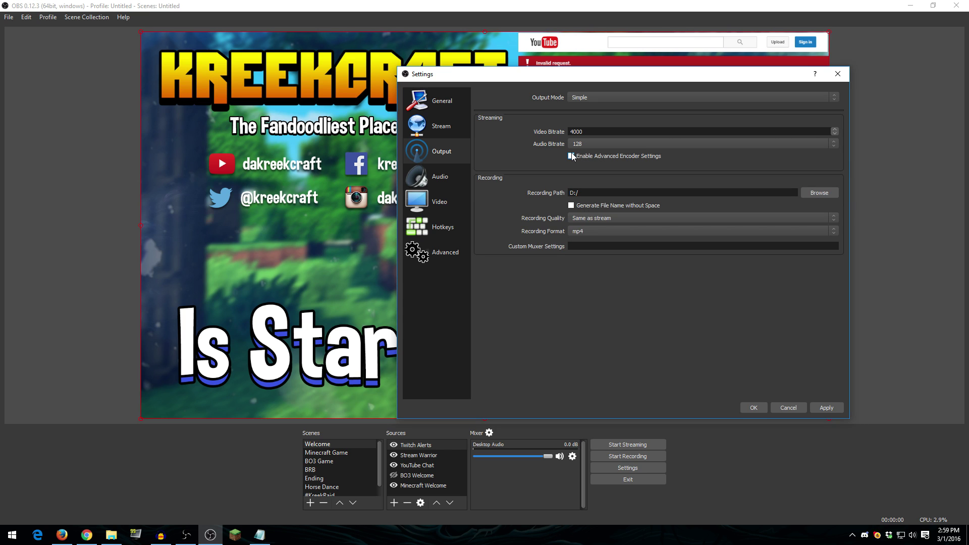
click(572, 156)
click(594, 168)
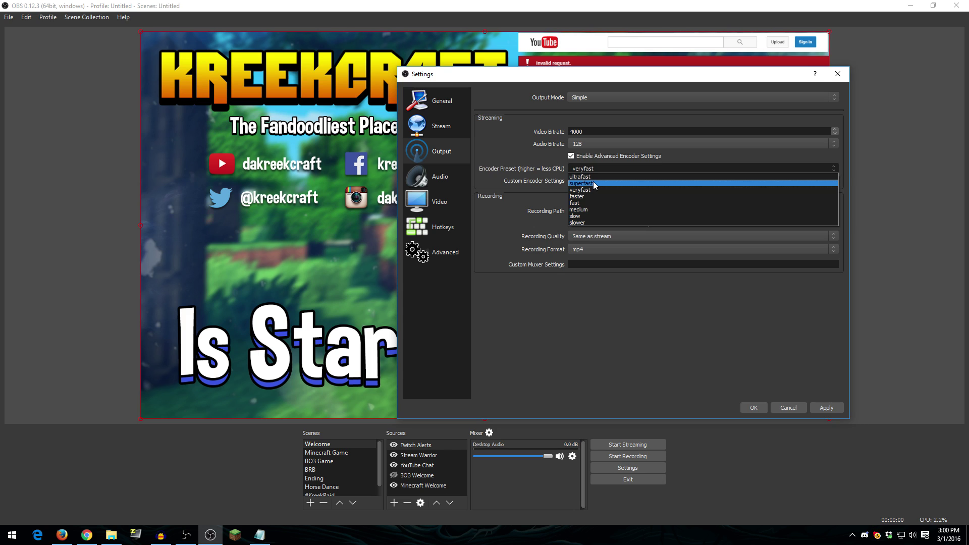
click(601, 164)
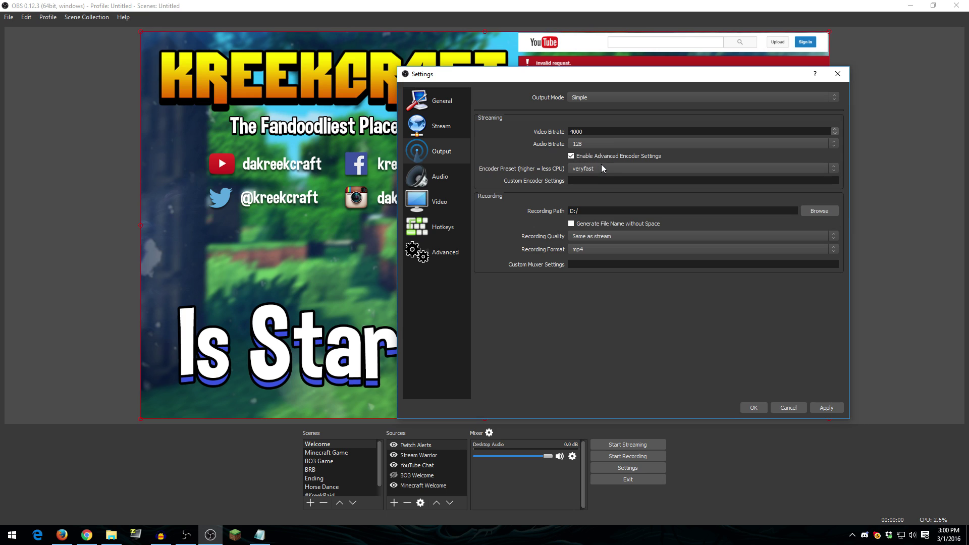
click(572, 157)
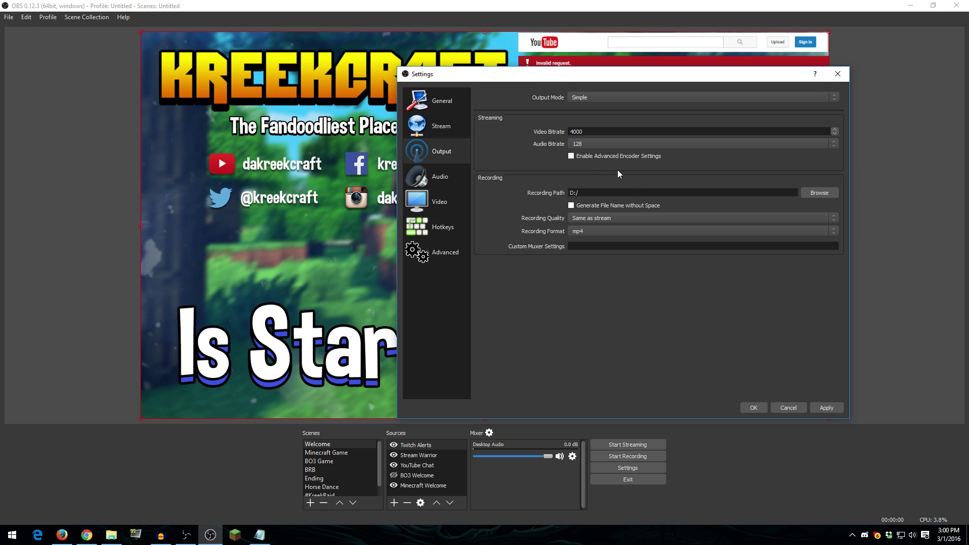
click(826, 408)
Keep the Audio sample rate at 44.1khz, matching YouTube's recommended 44.1 KHz.
click(440, 176)
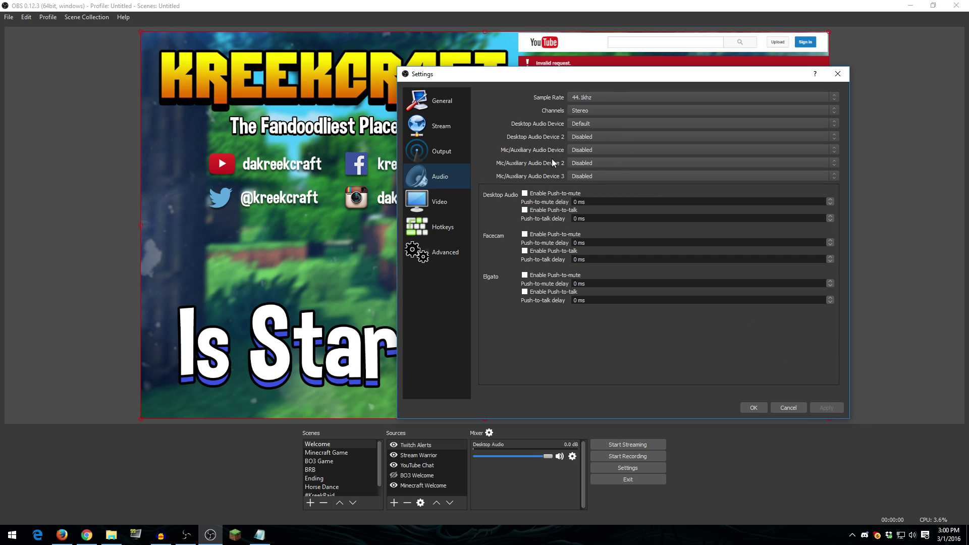
click(592, 98)
click(592, 98)
click(592, 98)
click(591, 97)
click(87, 535)
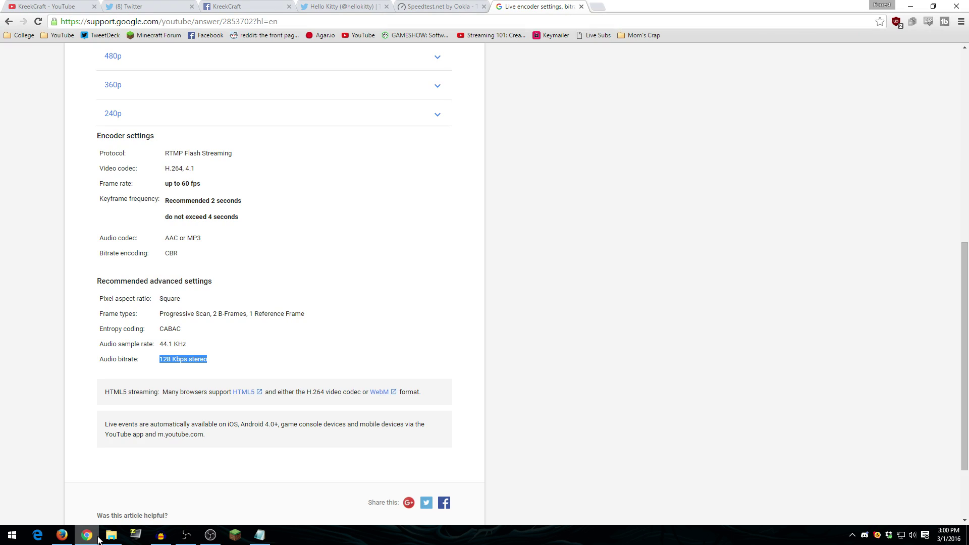
drag(195, 346, 159, 345)
click(210, 535)
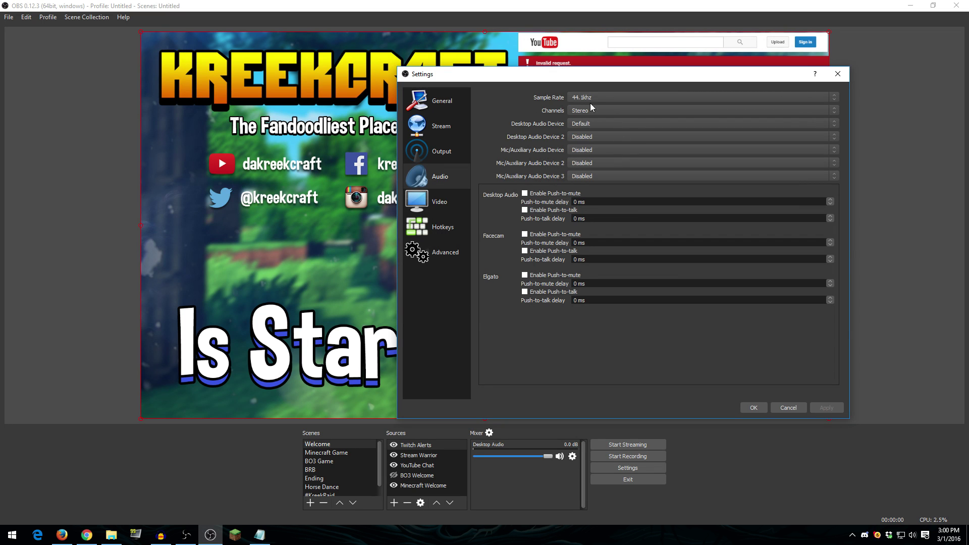
Leave the microphone device Disabled and Desktop Audio on Default.
click(607, 150)
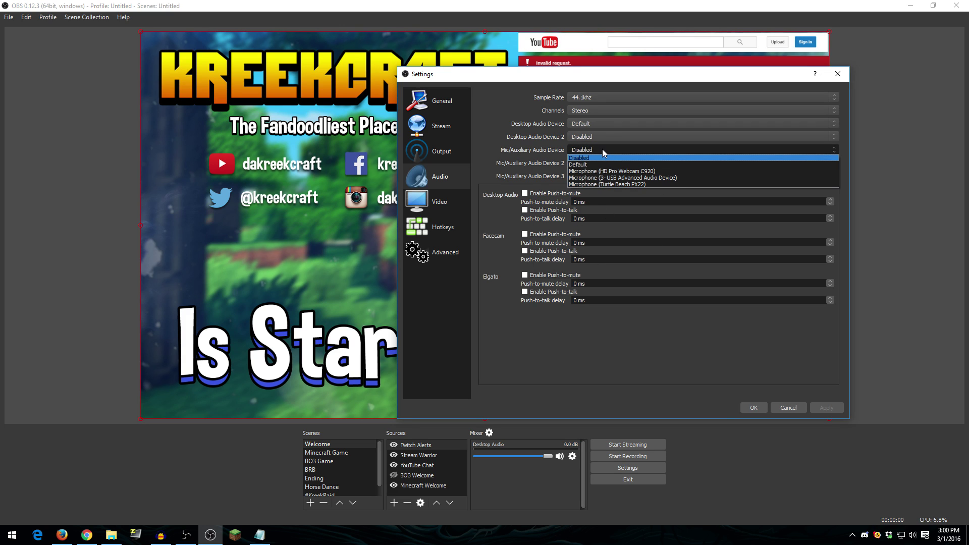
click(602, 150)
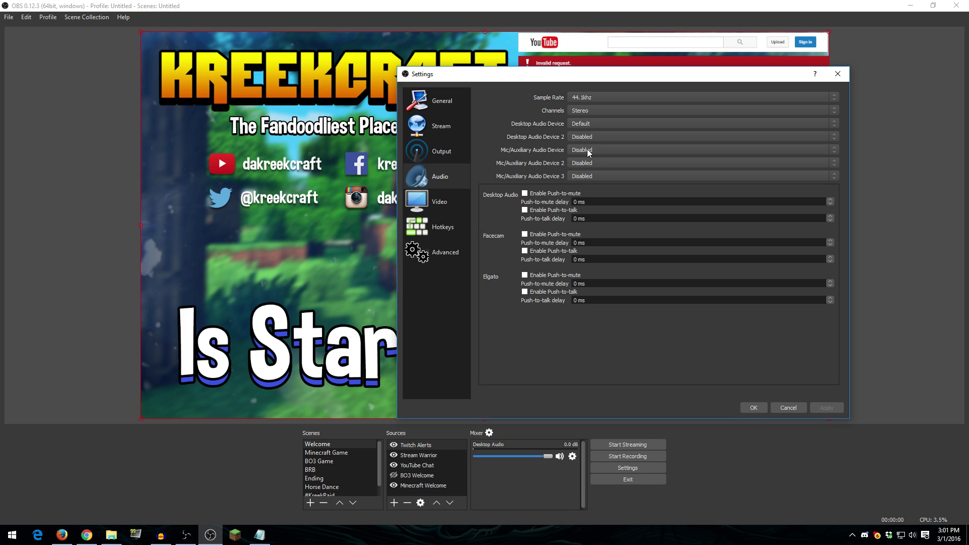
click(583, 124)
click(585, 126)
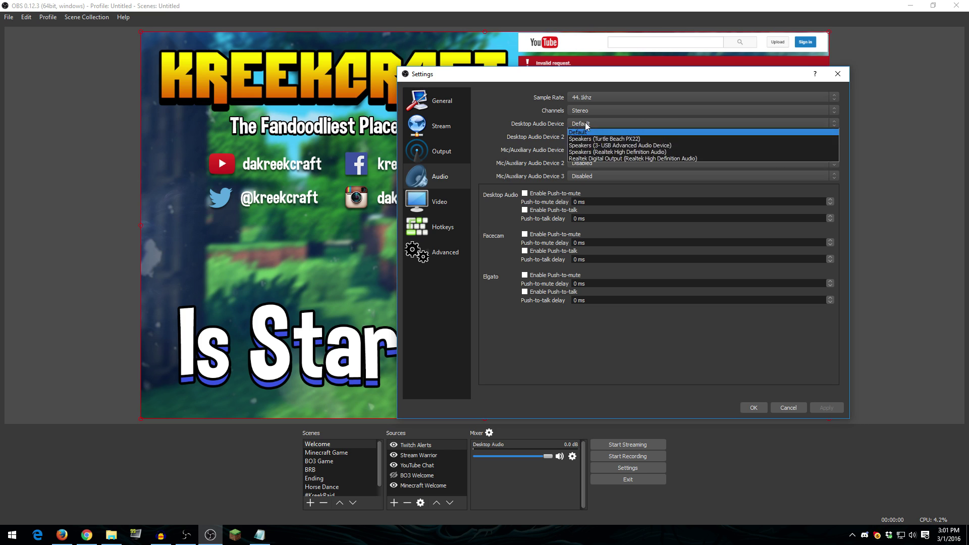
click(585, 124)
click(589, 127)
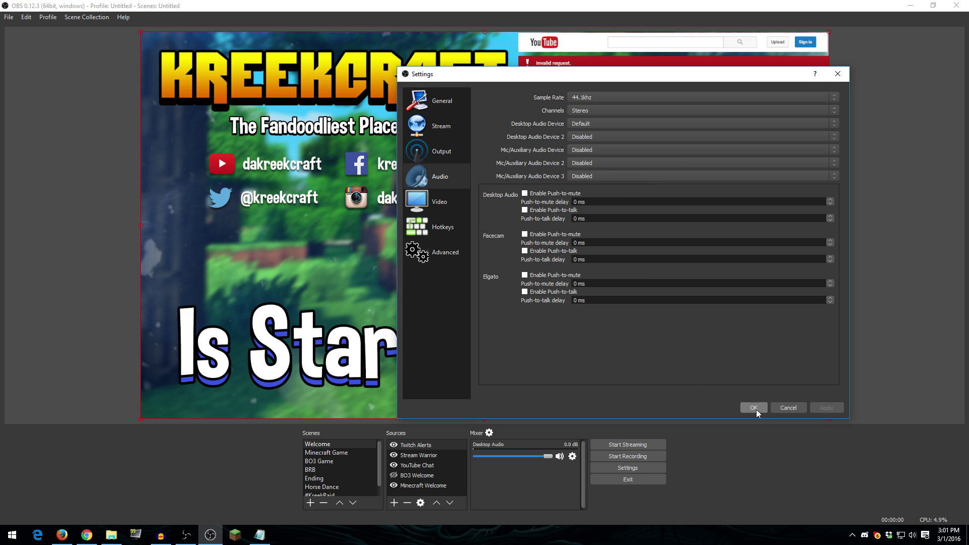
click(465, 200)
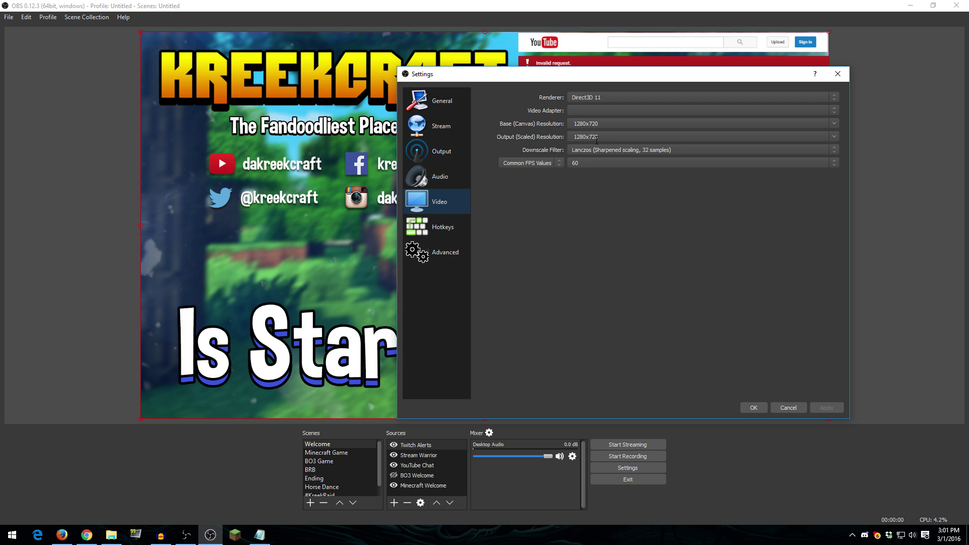
Confirm the 1280x720 base and output resolution, Lanczos downscale filter and 60 FPS unchanged.
drag(599, 123, 578, 136)
click(616, 124)
drag(609, 138, 567, 124)
click(613, 124)
click(595, 150)
click(592, 150)
click(591, 151)
click(606, 153)
click(617, 163)
click(617, 162)
Browse the Hotkeys list and the Advanced page, then close Settings with OK.
click(439, 226)
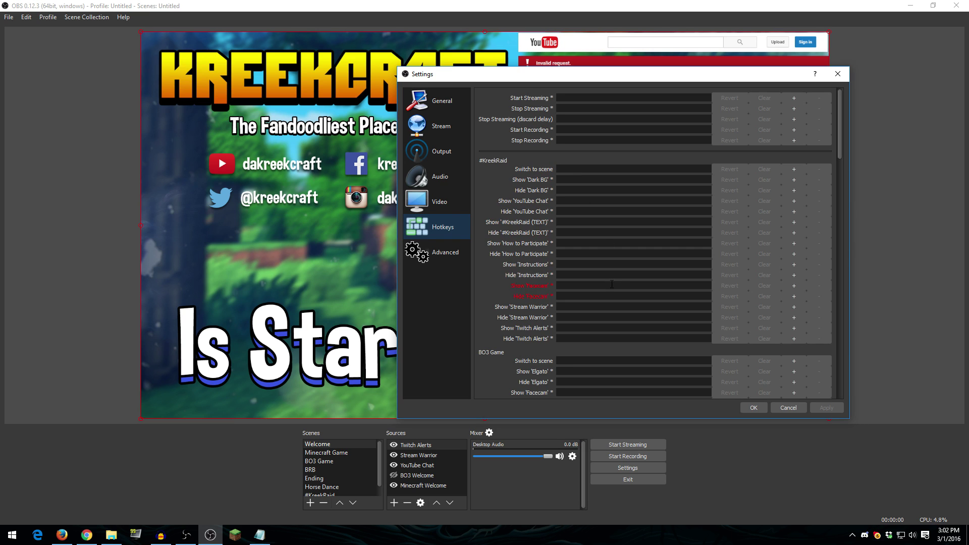
scroll(605, 288, down, 7)
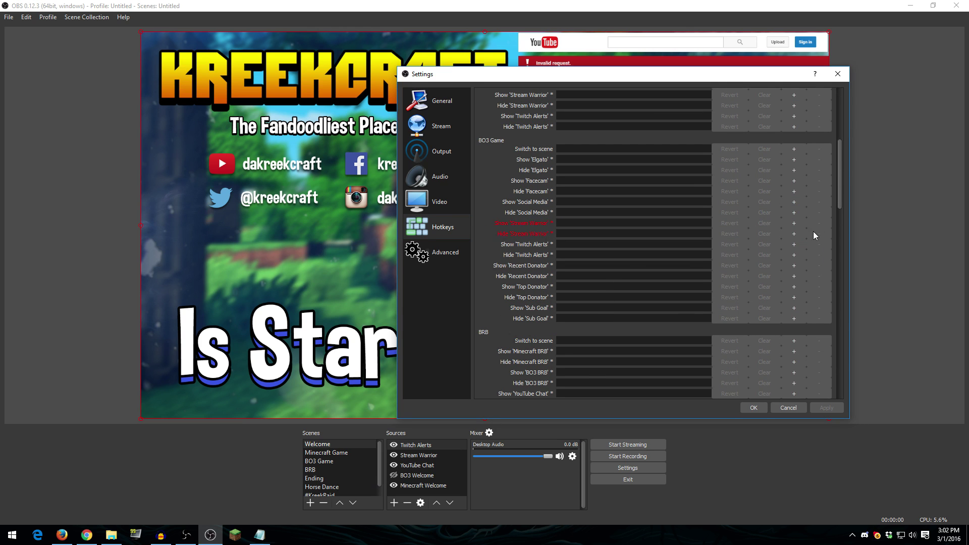
scroll(841, 197, up, 1)
drag(840, 201, 840, 340)
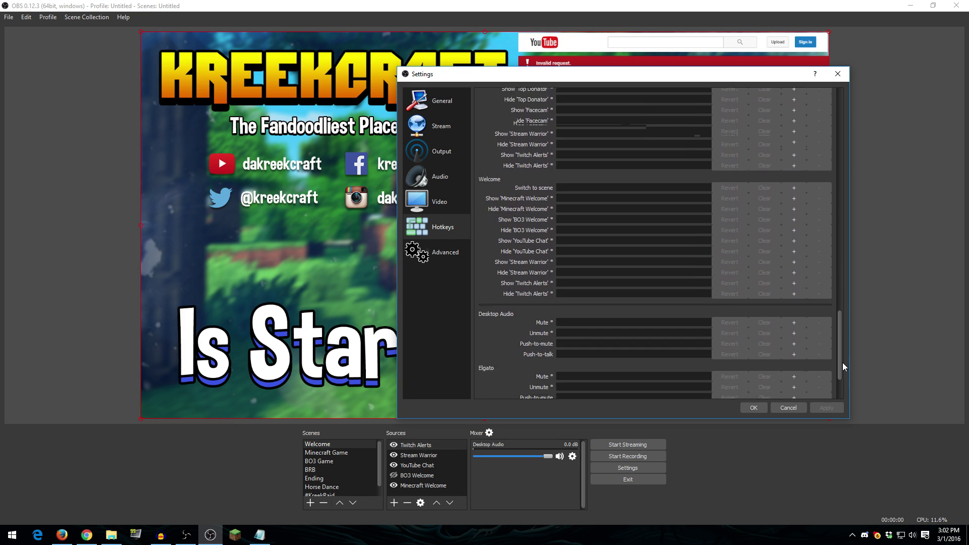
drag(843, 365, 849, 126)
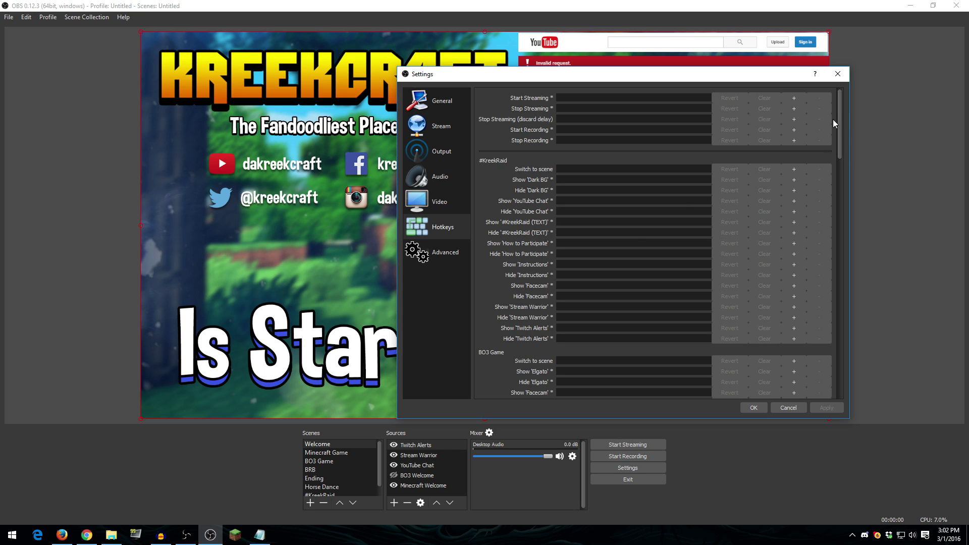
click(433, 261)
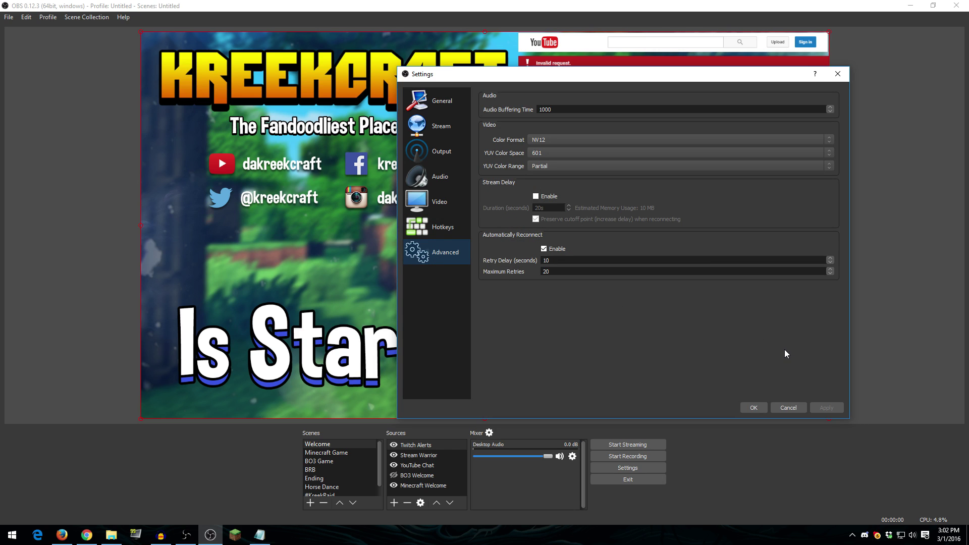
click(754, 407)
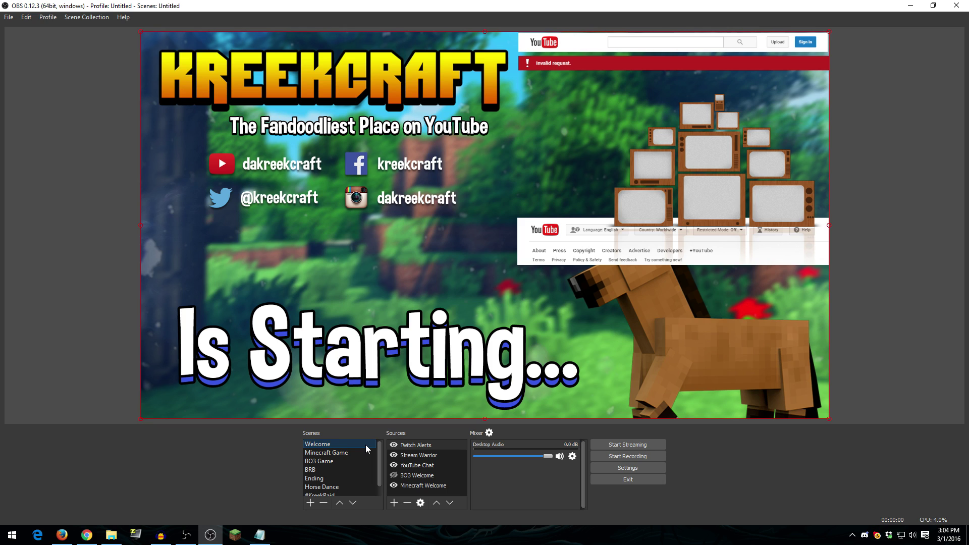
click(423, 486)
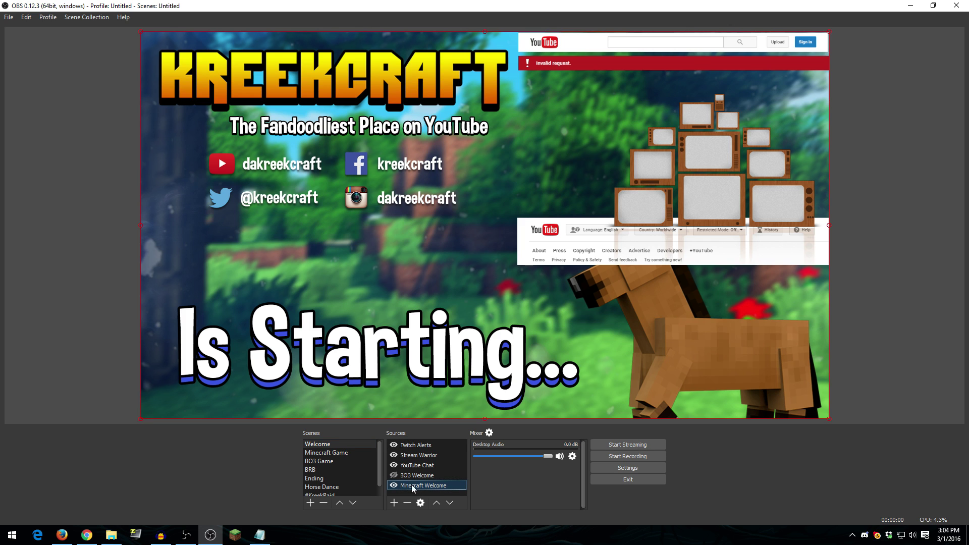
click(394, 485)
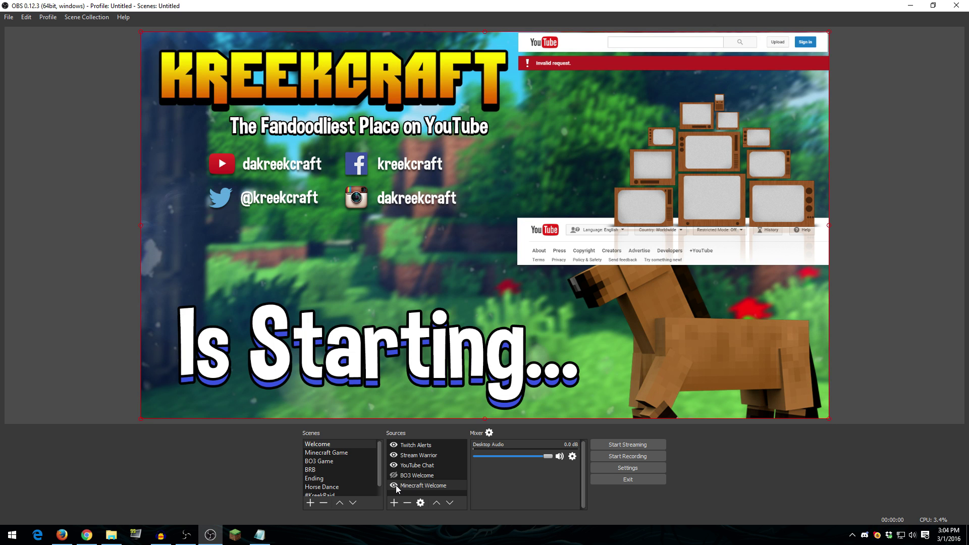
click(396, 485)
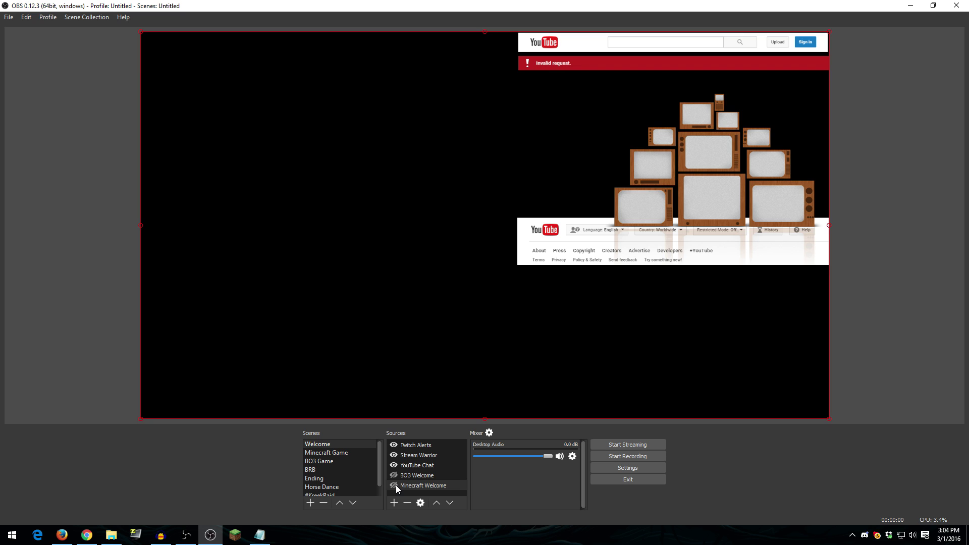
click(394, 486)
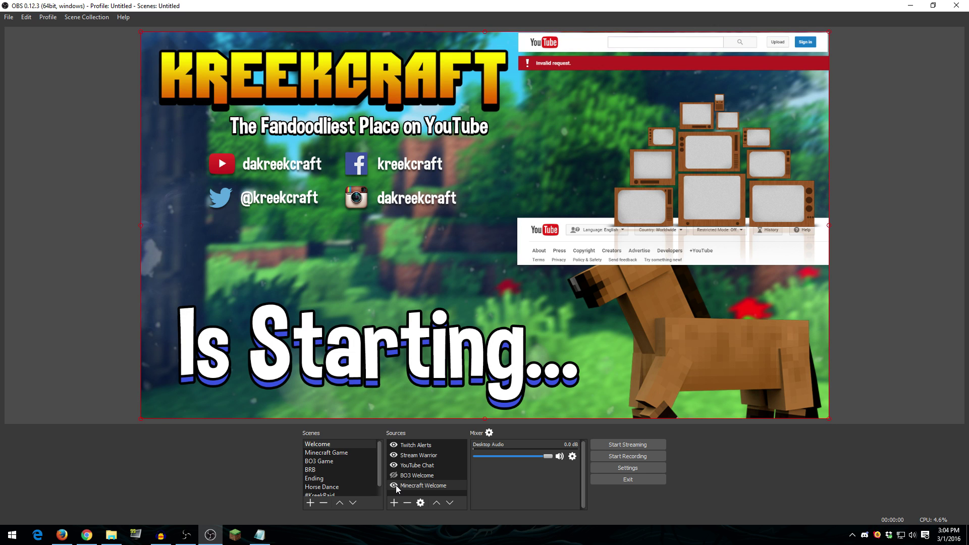
click(394, 475)
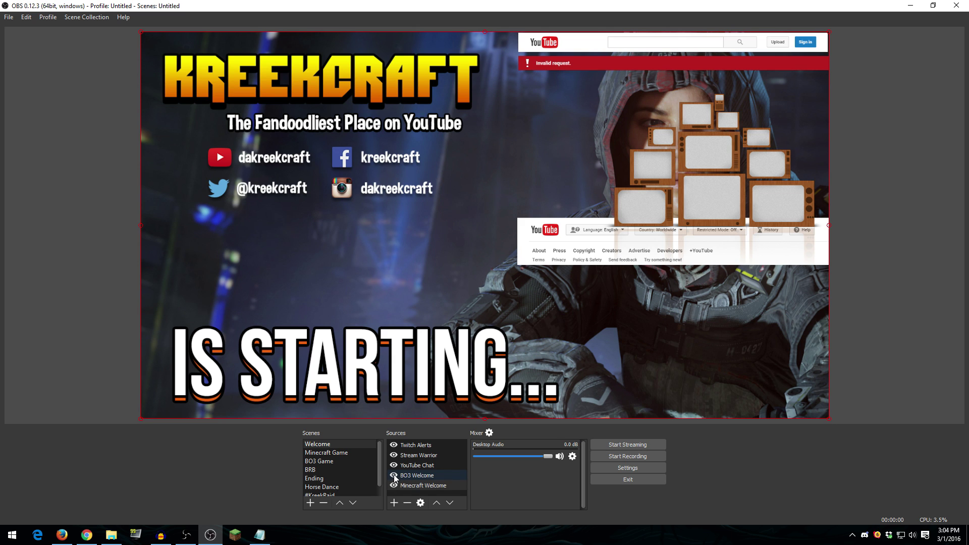
click(394, 475)
click(394, 475)
click(393, 475)
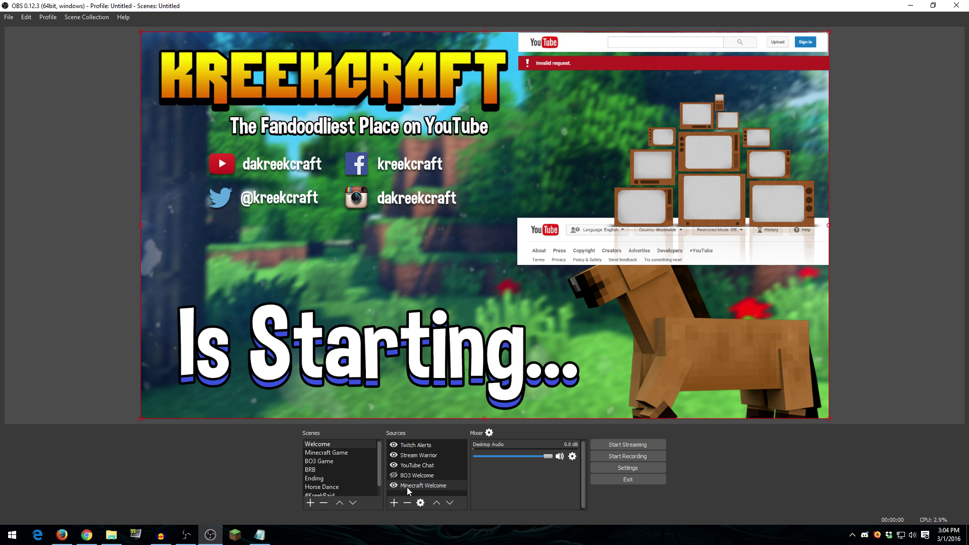
click(405, 465)
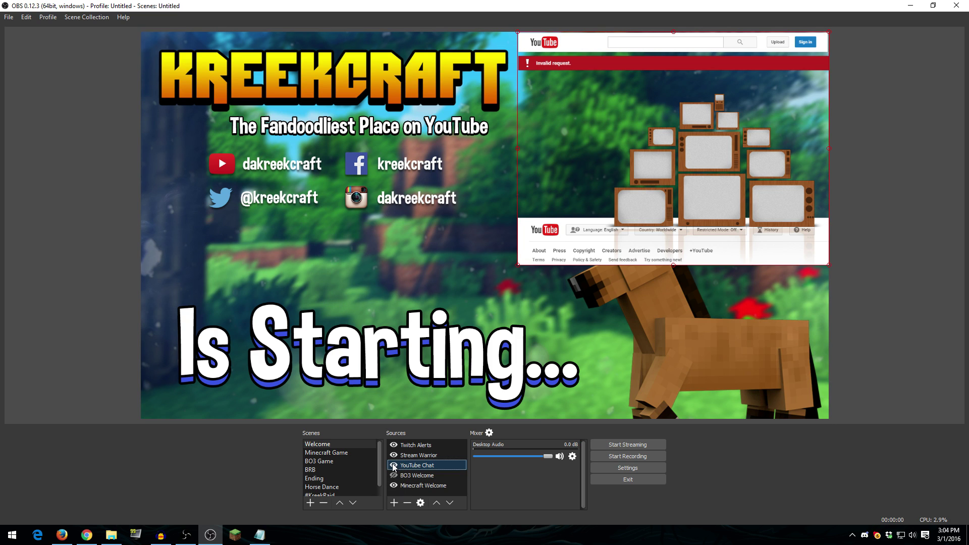
click(394, 465)
click(394, 465)
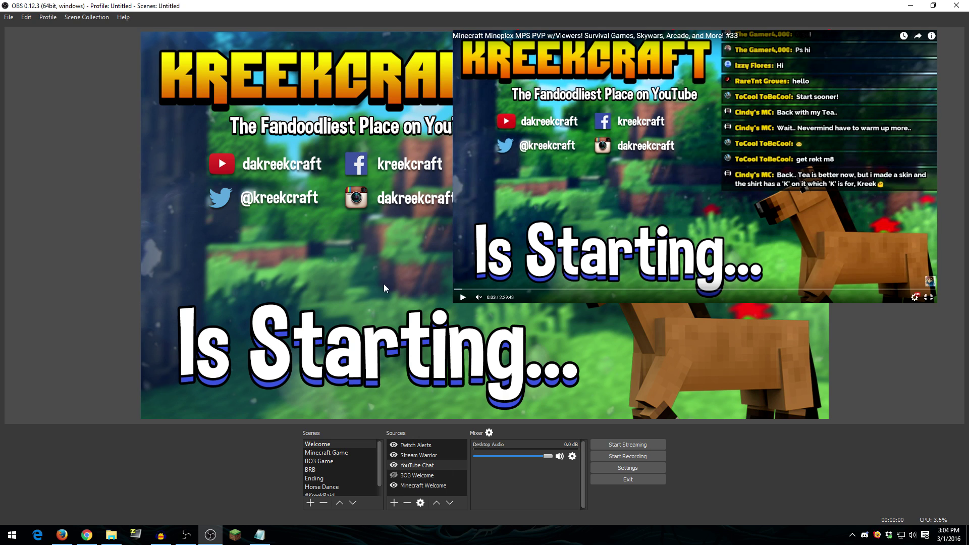
click(443, 456)
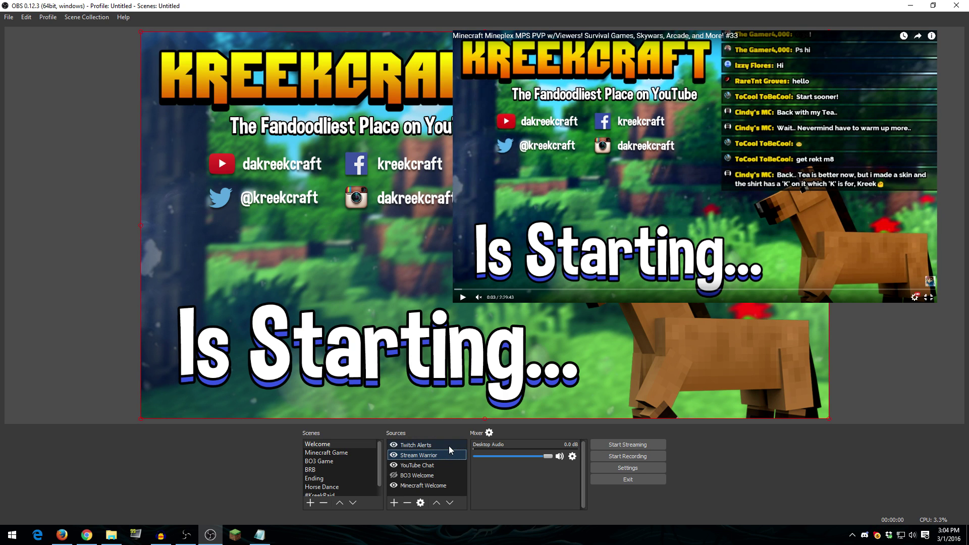
click(449, 447)
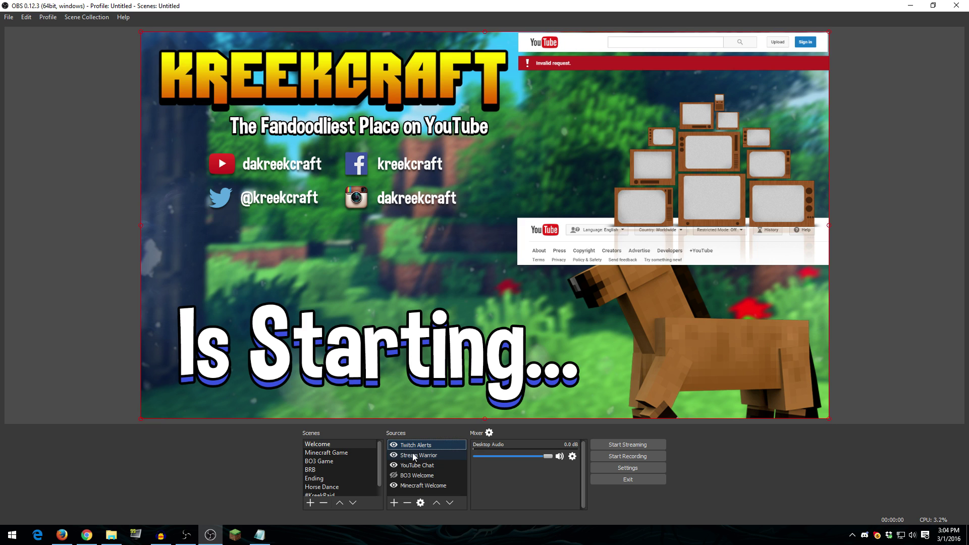
Switch to the Minecraft Game scene and check its game capture, Social Media and Sub Goal sources.
click(368, 455)
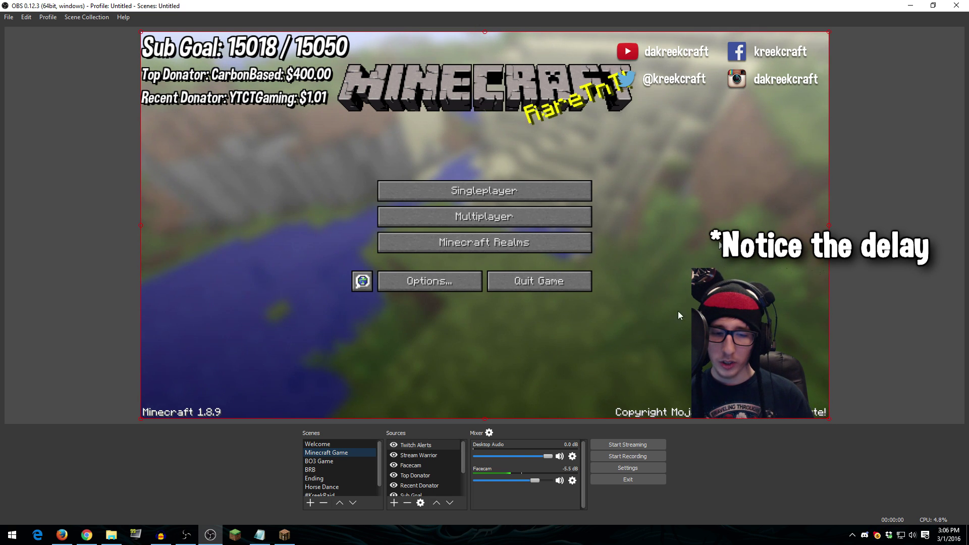
scroll(450, 471, down, 1)
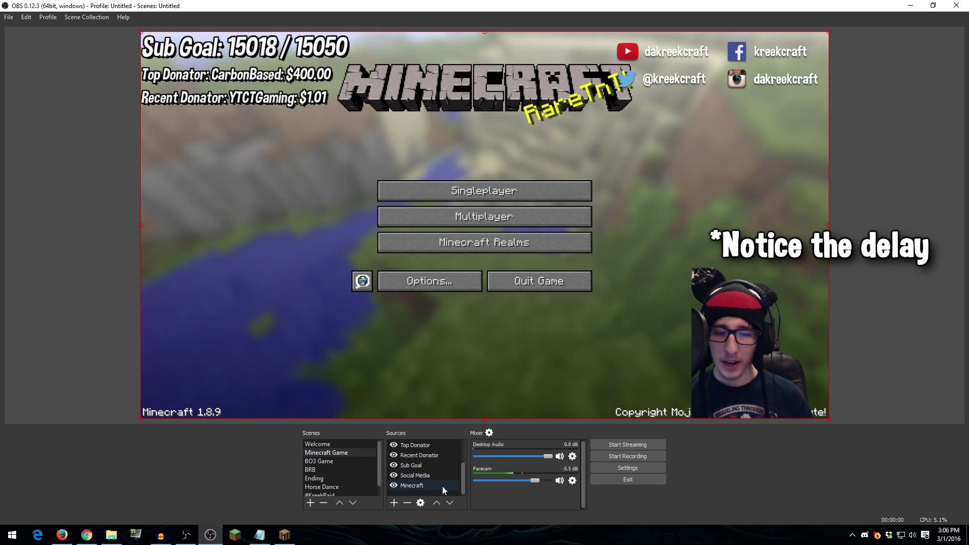
click(442, 486)
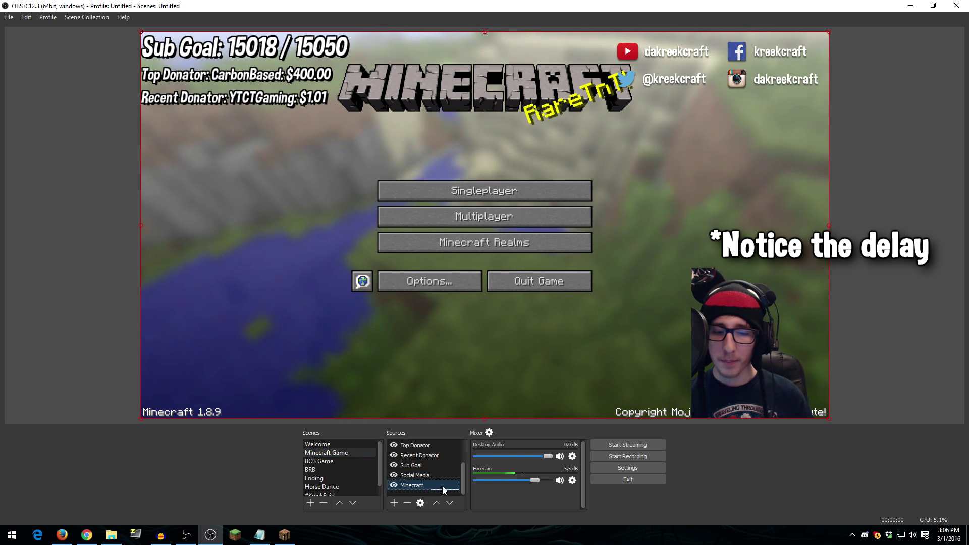
click(393, 486)
click(393, 486)
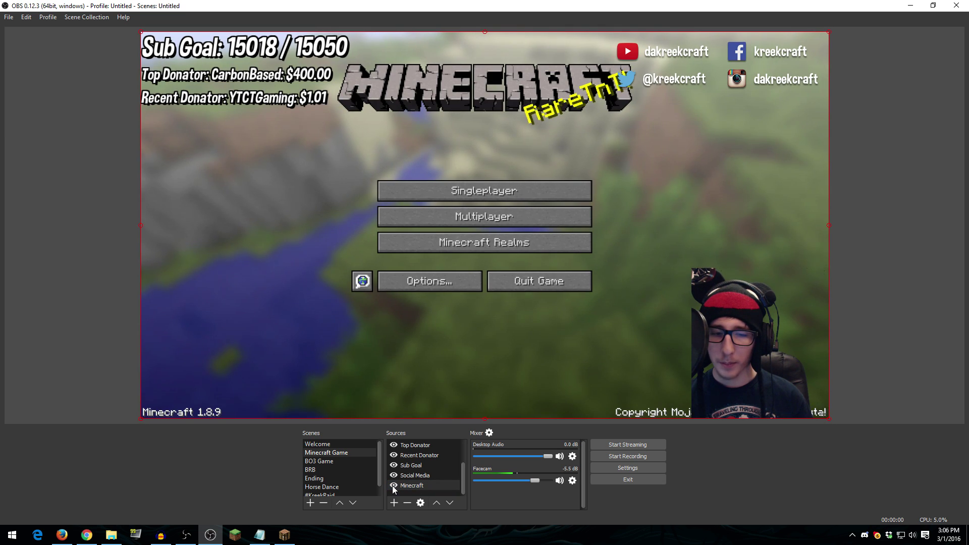
click(411, 477)
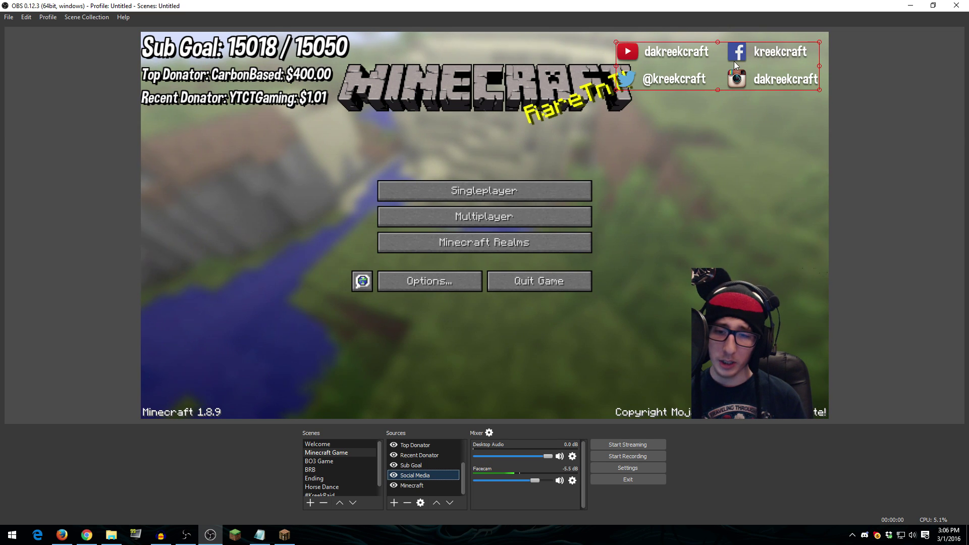
click(418, 467)
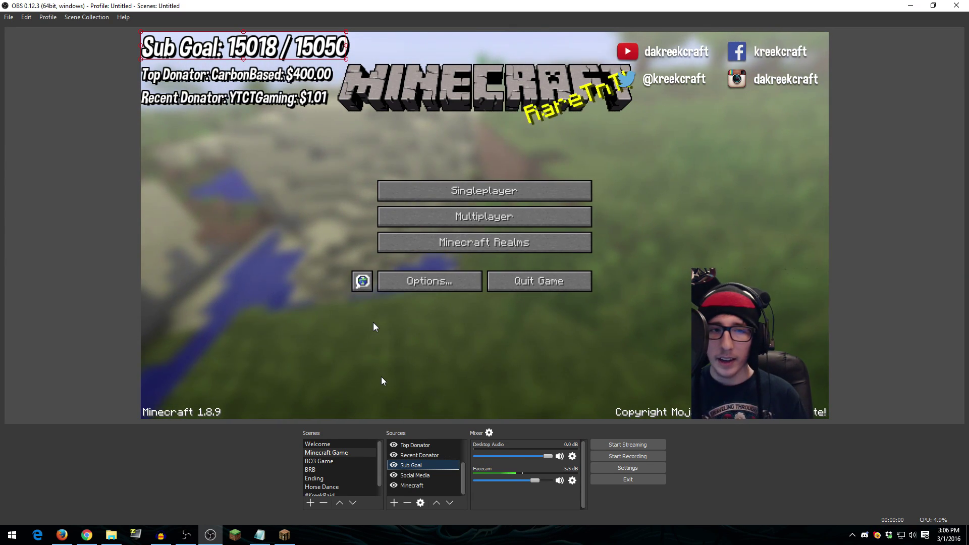
Outline the Recent Donator, Top Donator, Facecam and Twitch Alerts sources, then switch to BO3 Game.
click(440, 457)
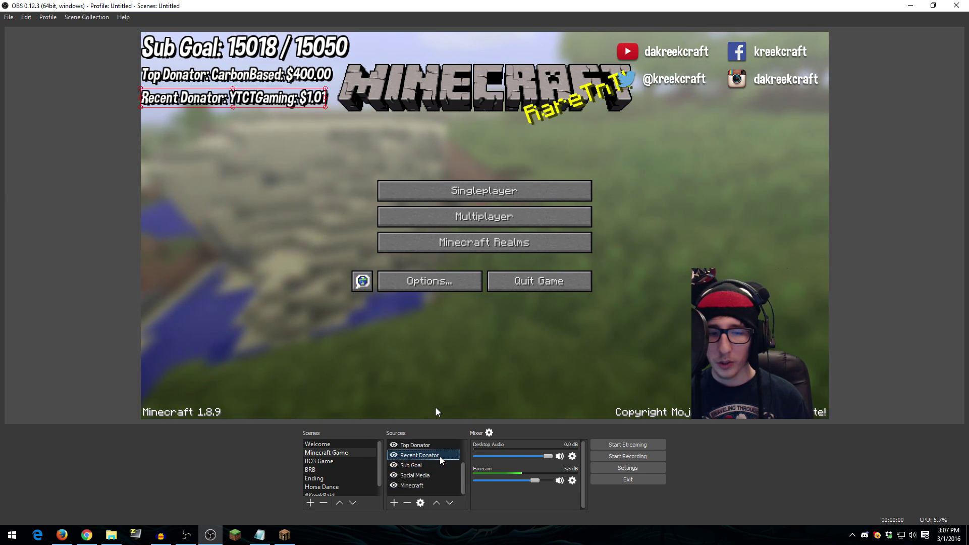
scroll(434, 464, up, 1)
click(421, 475)
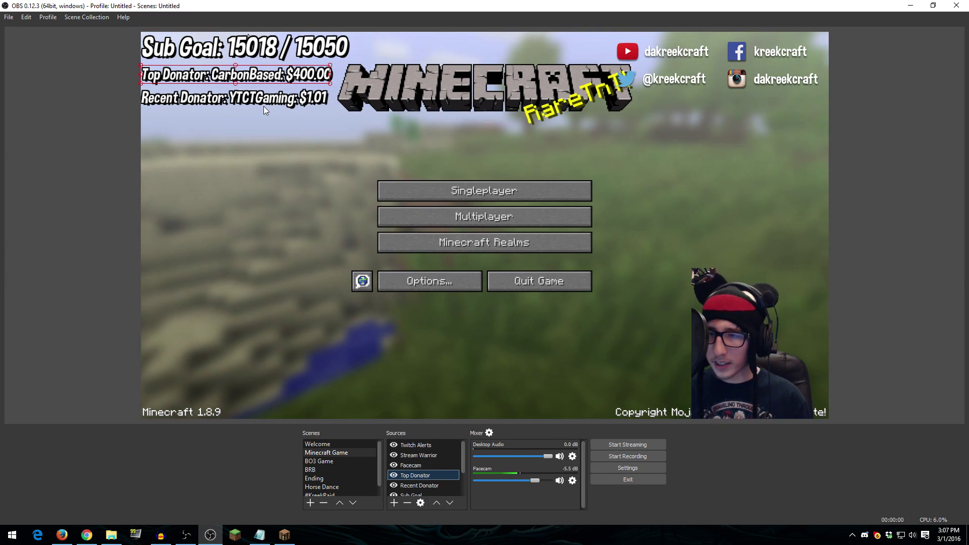
click(422, 465)
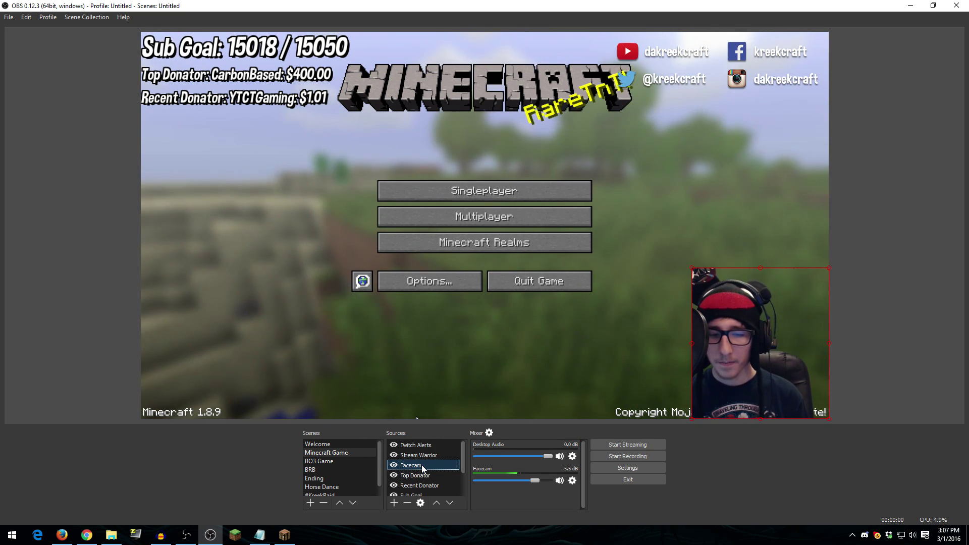
click(434, 447)
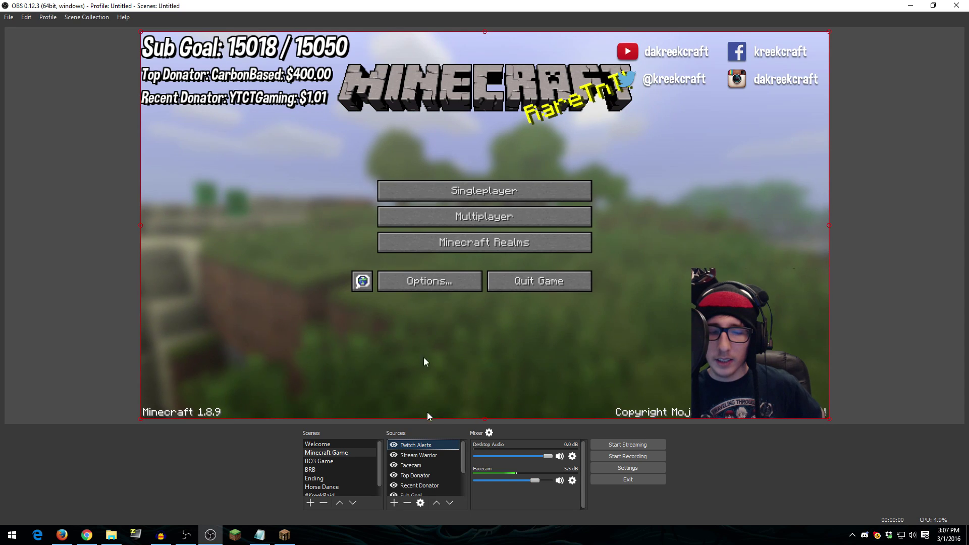
click(348, 464)
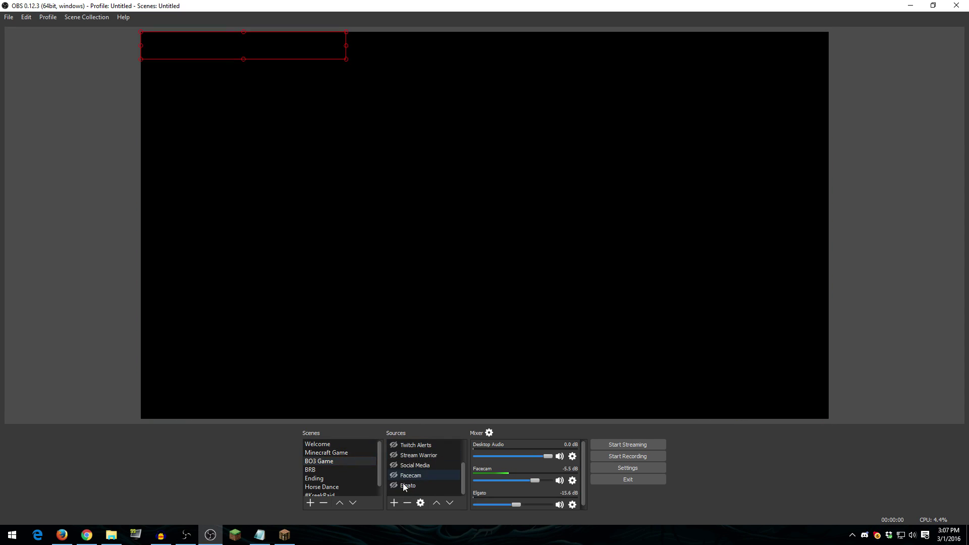
Toggle the Elgato capture and Facecam visibility on and off in the BO3 Game scene.
click(404, 486)
click(394, 486)
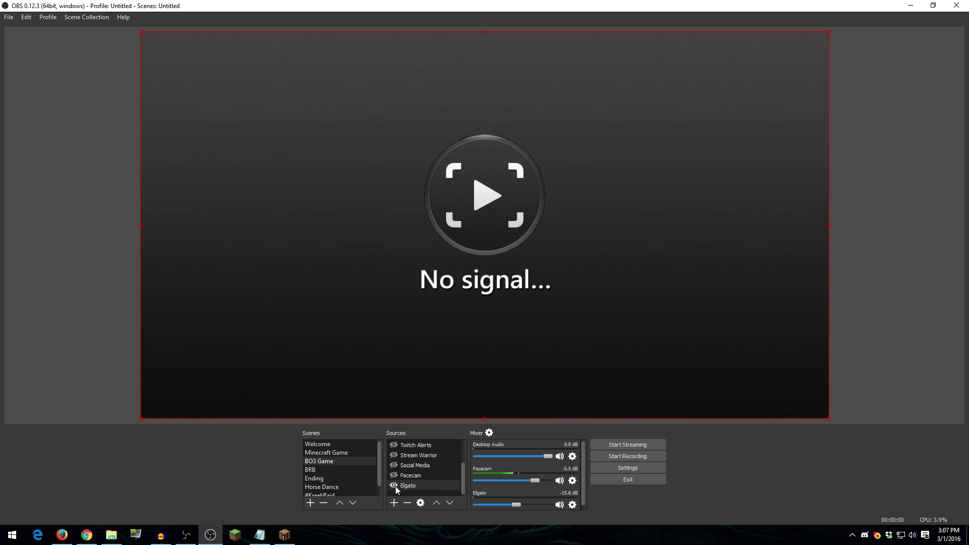
click(393, 476)
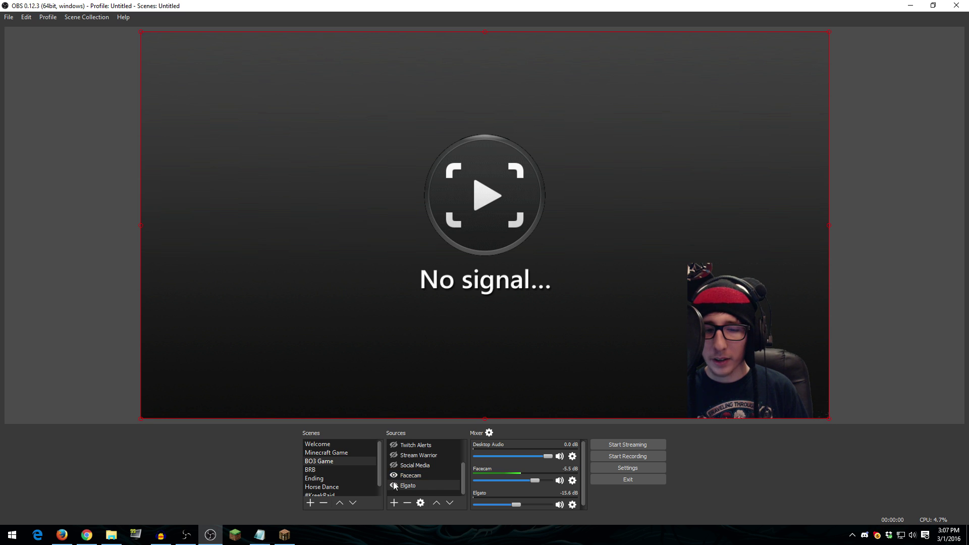
click(394, 485)
click(393, 476)
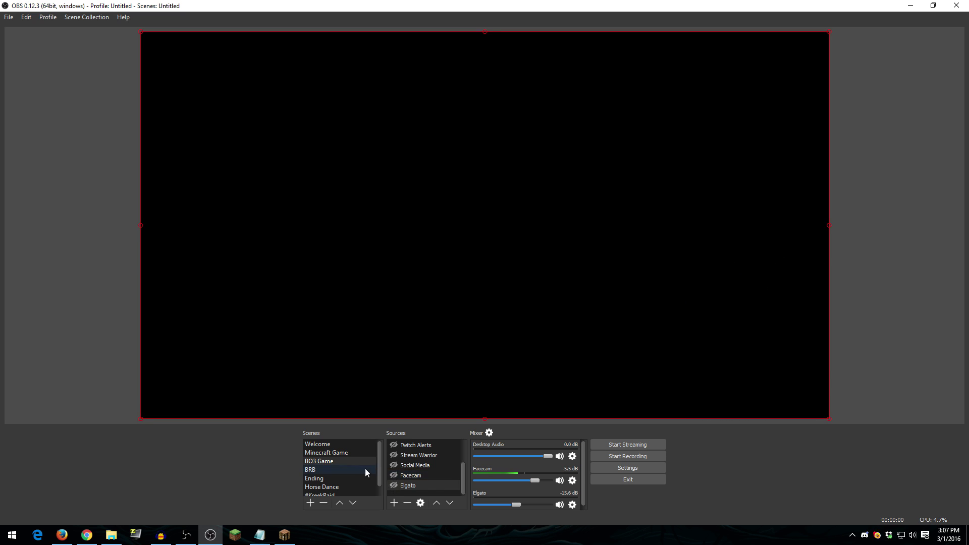
scroll(405, 465, up, 1)
click(349, 452)
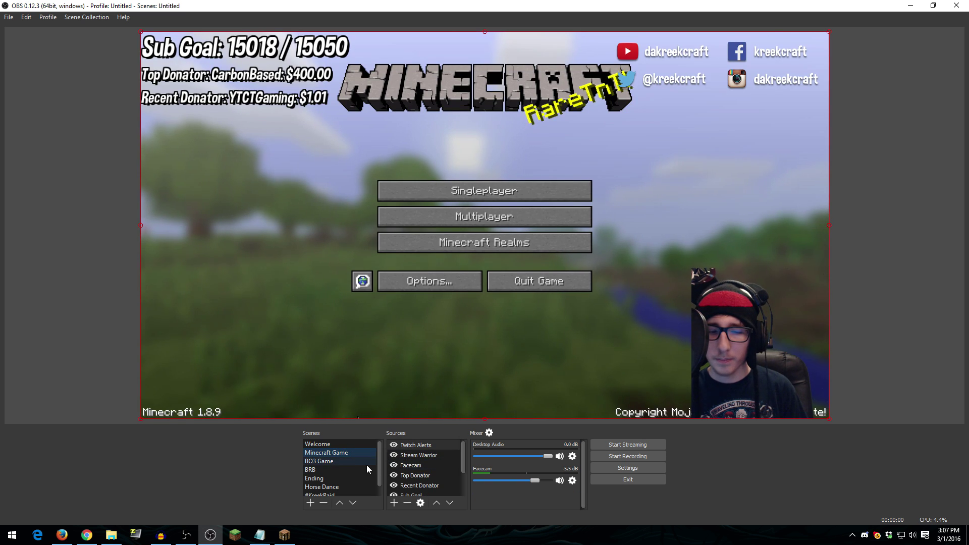
click(367, 462)
scroll(420, 480, down, 1)
click(424, 486)
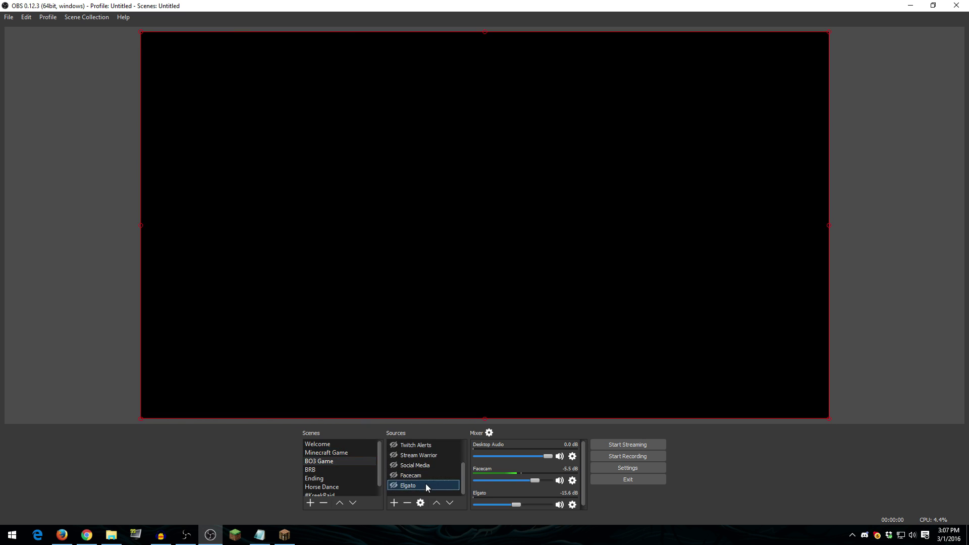
Visit the BRB scene, toggling its BO3 BRB background, then the Ending and Horse Dance scenes.
click(352, 470)
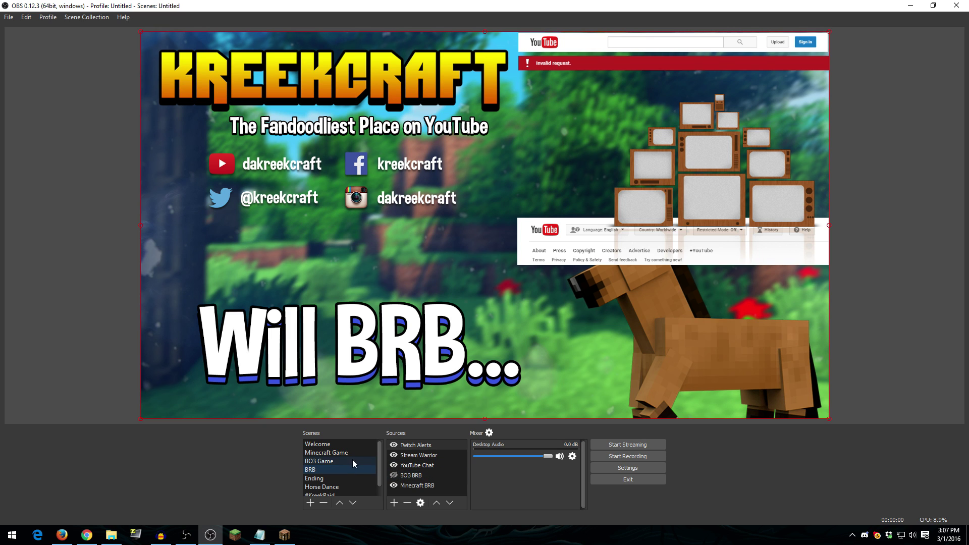
click(393, 475)
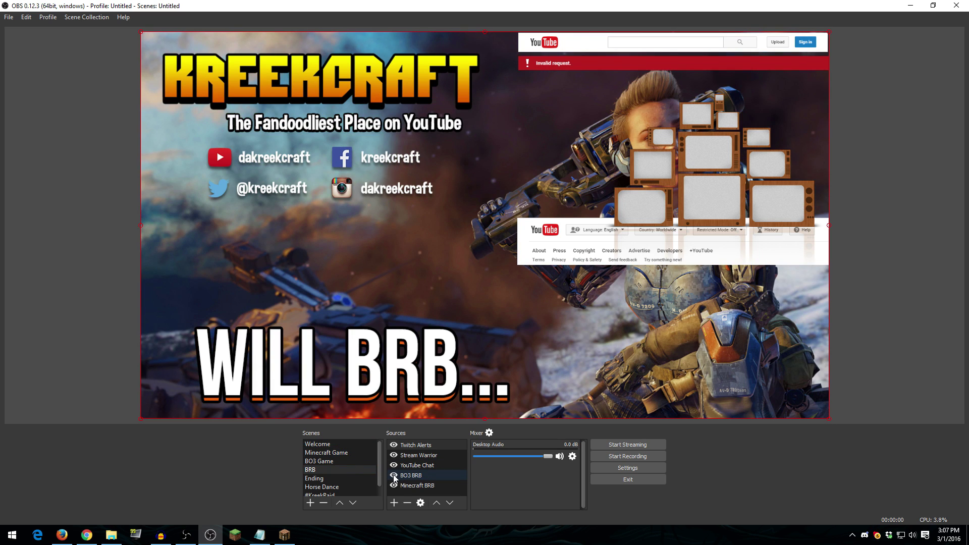
click(394, 476)
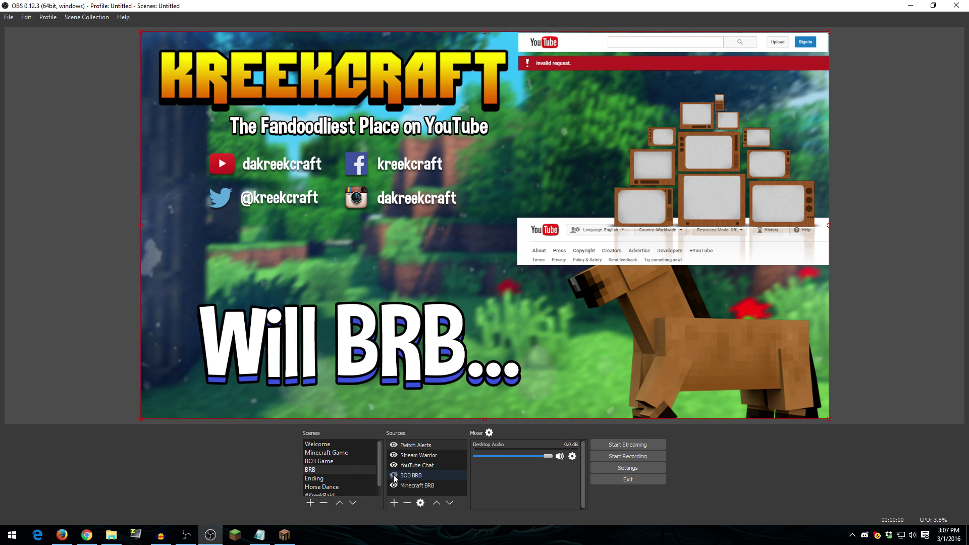
click(358, 478)
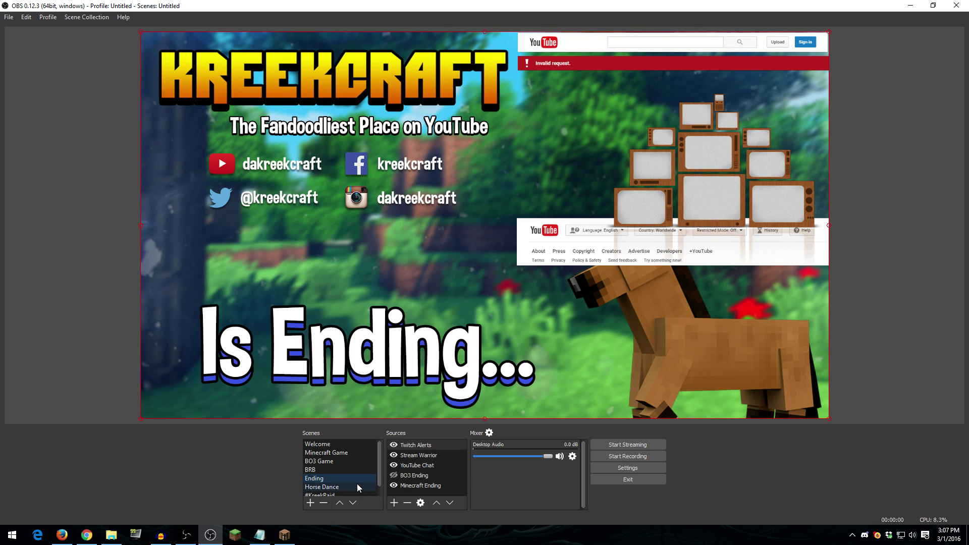
click(358, 485)
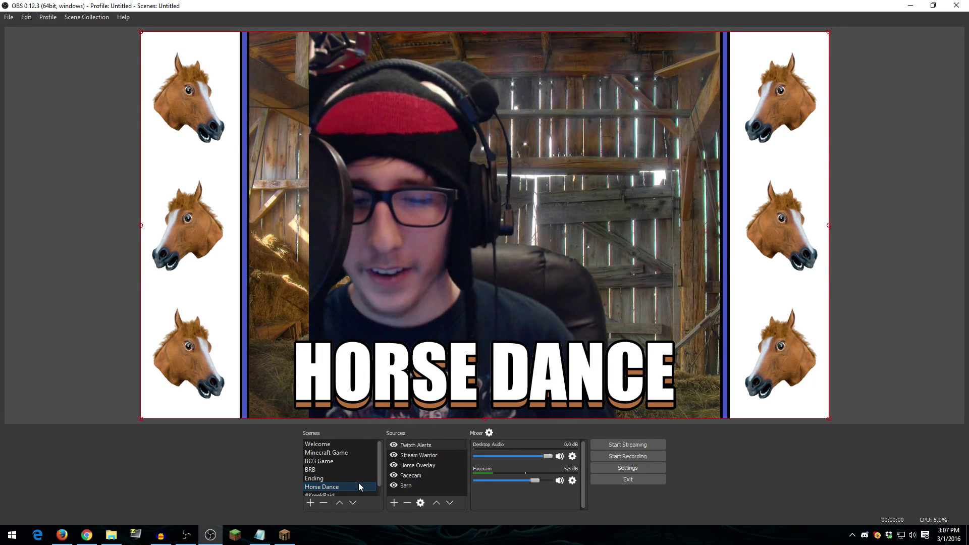
click(408, 488)
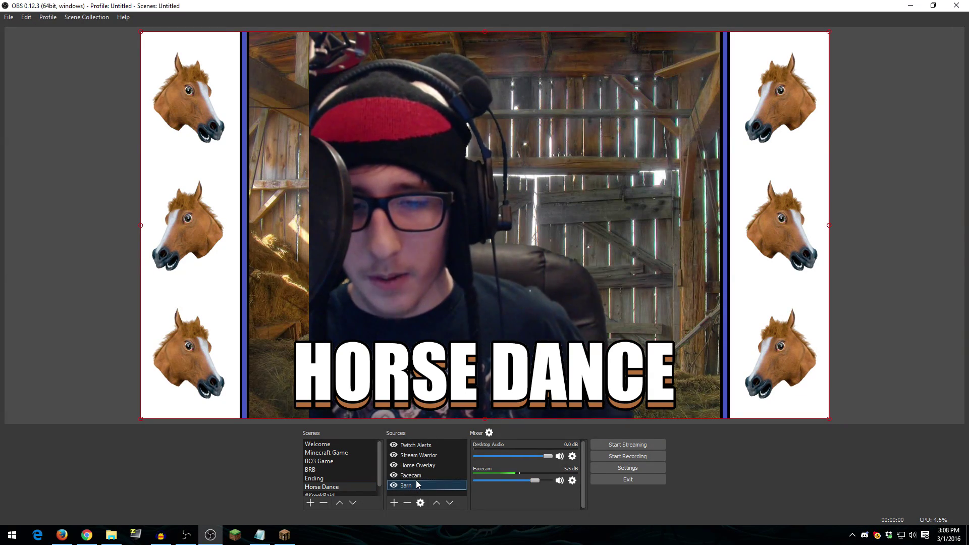
click(418, 480)
click(394, 476)
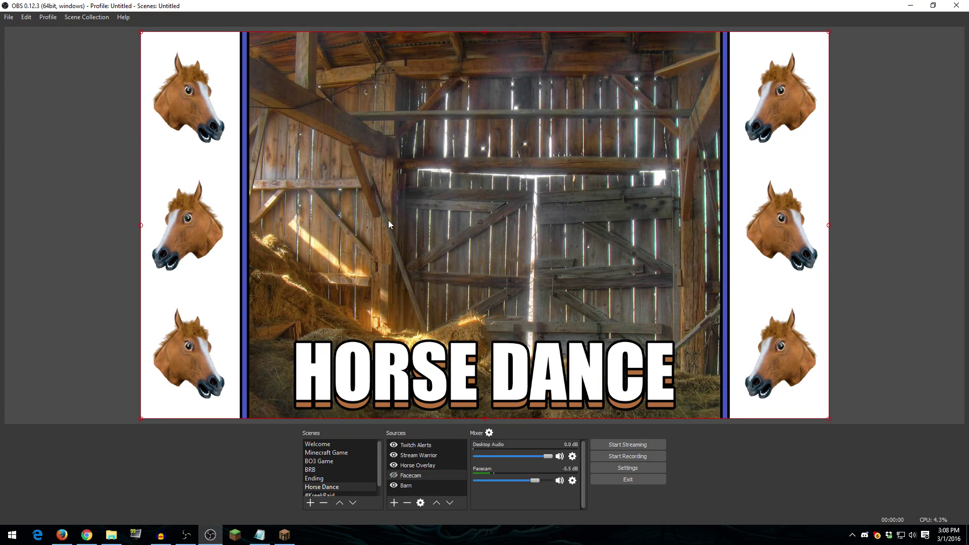
click(394, 486)
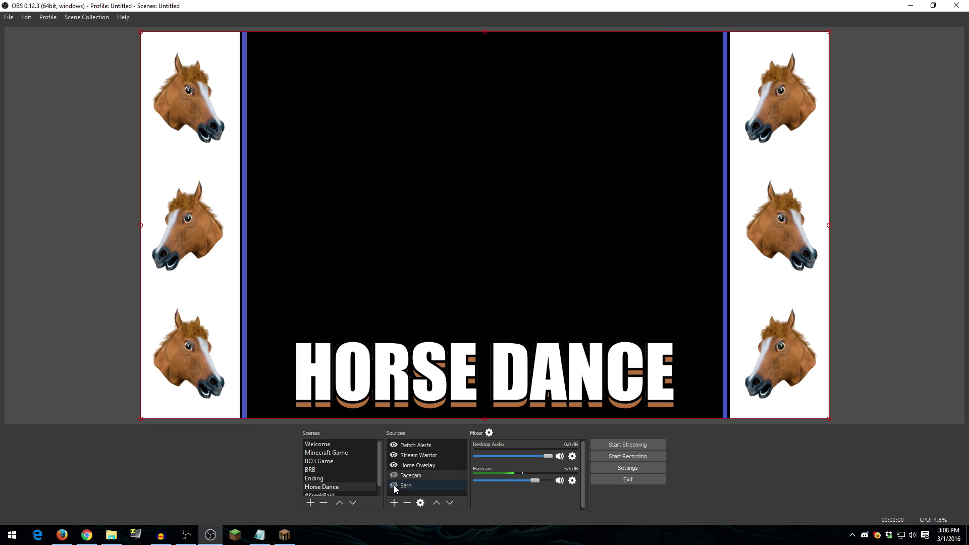
click(394, 486)
click(415, 468)
click(394, 465)
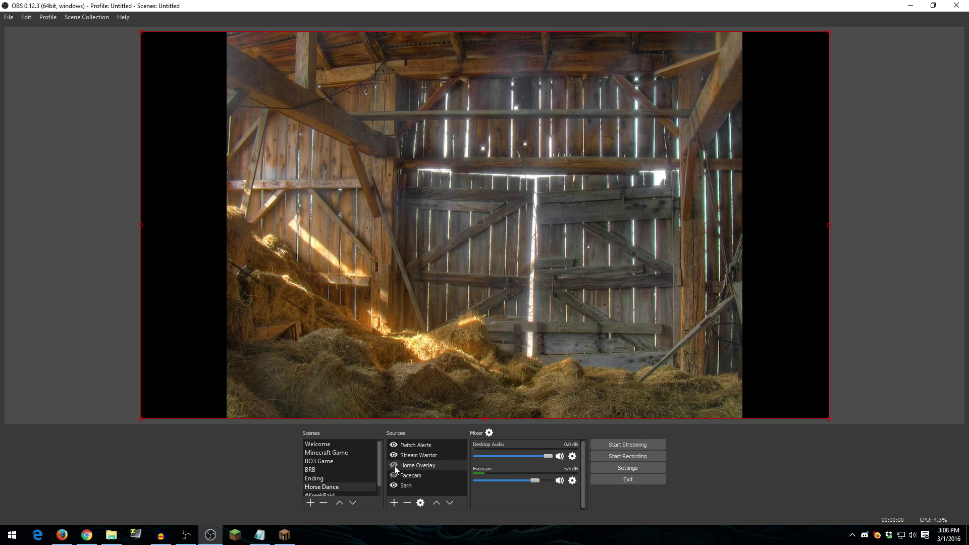
click(394, 466)
click(394, 466)
click(394, 466)
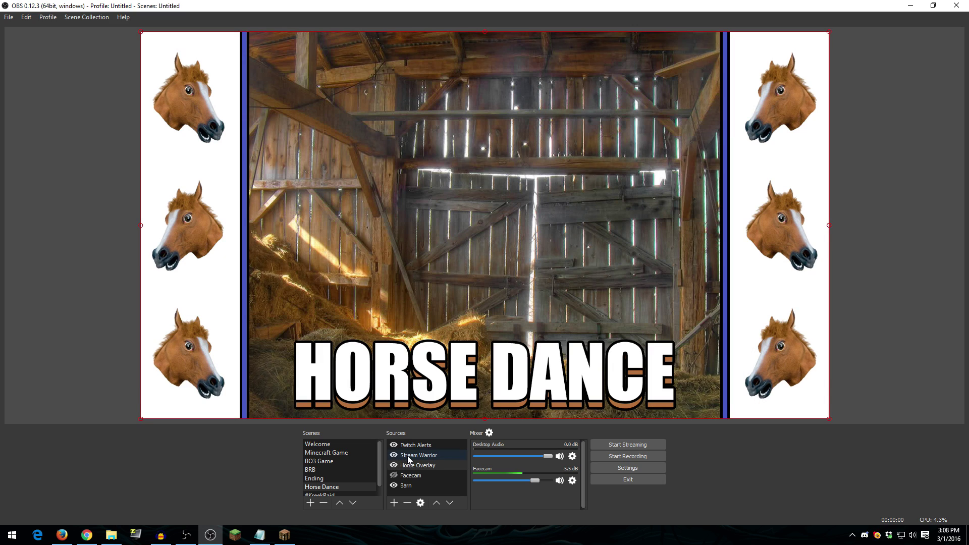
click(407, 456)
click(415, 447)
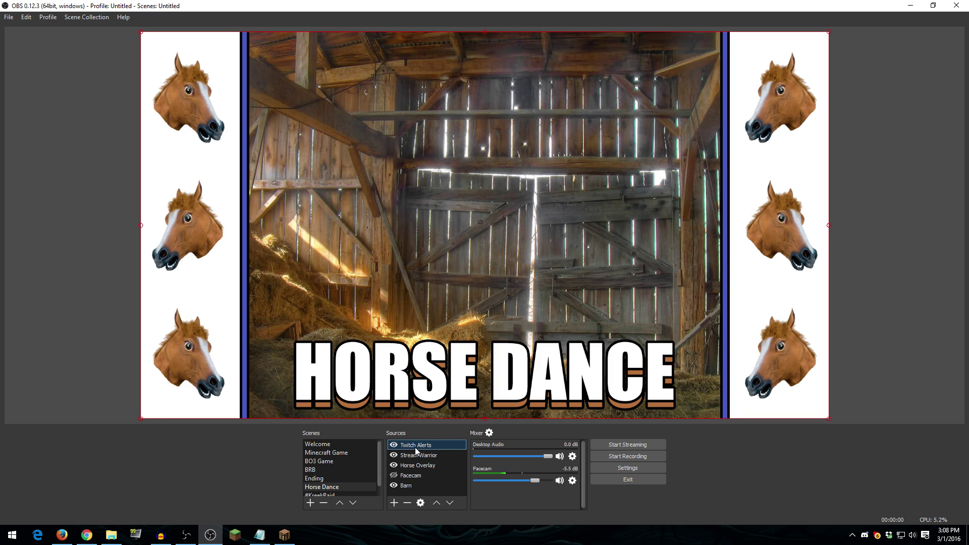
click(394, 475)
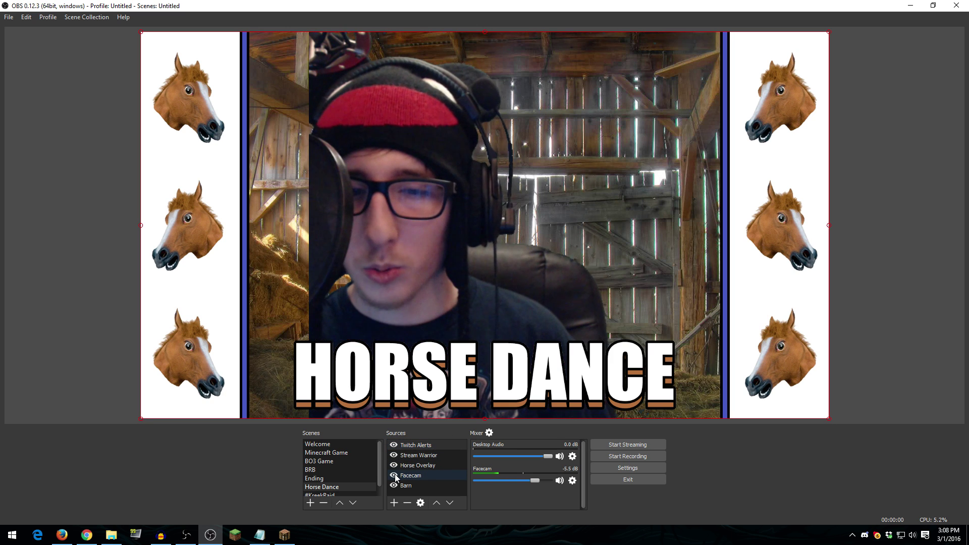
Switch to #KreekRaid and toggle the dark grey background and #KREEKRAID heading visibility.
click(348, 495)
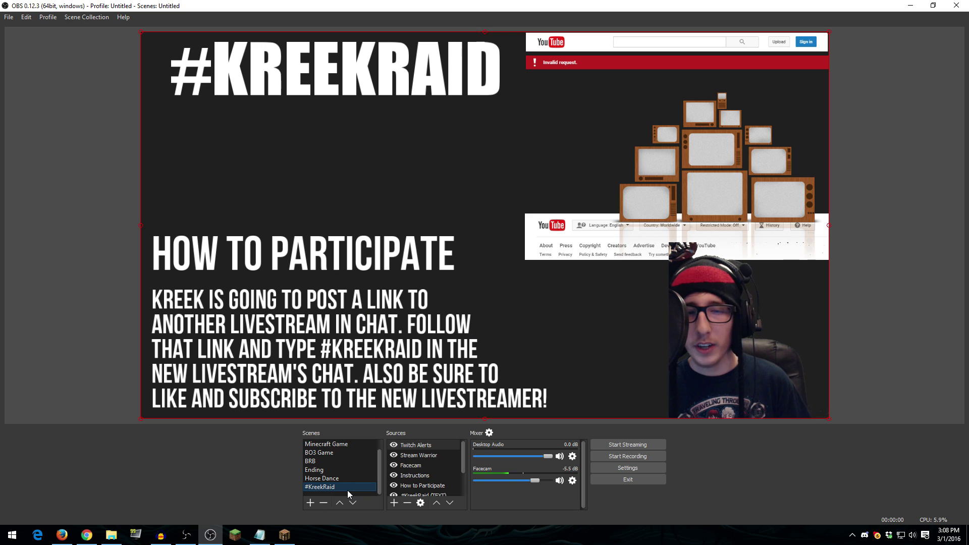
scroll(415, 463, down, 1)
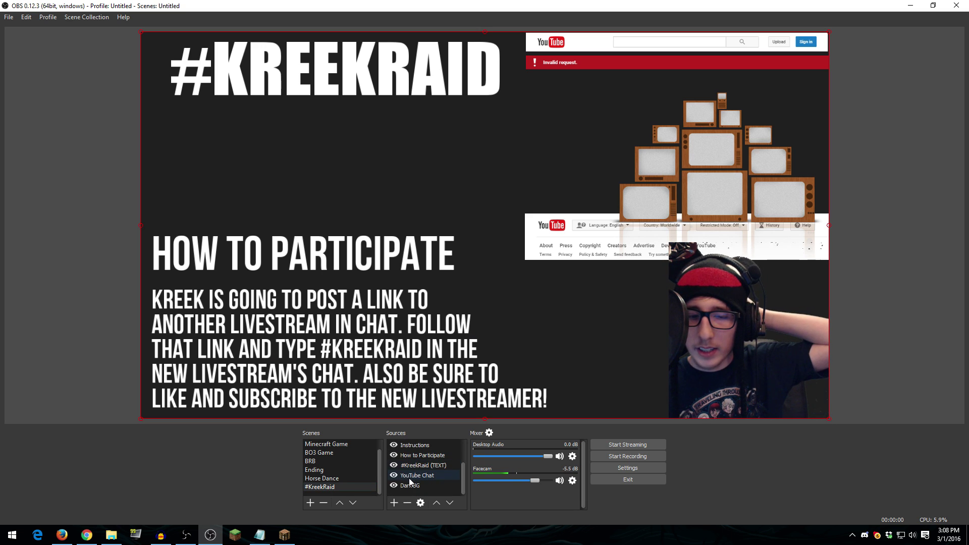
click(394, 485)
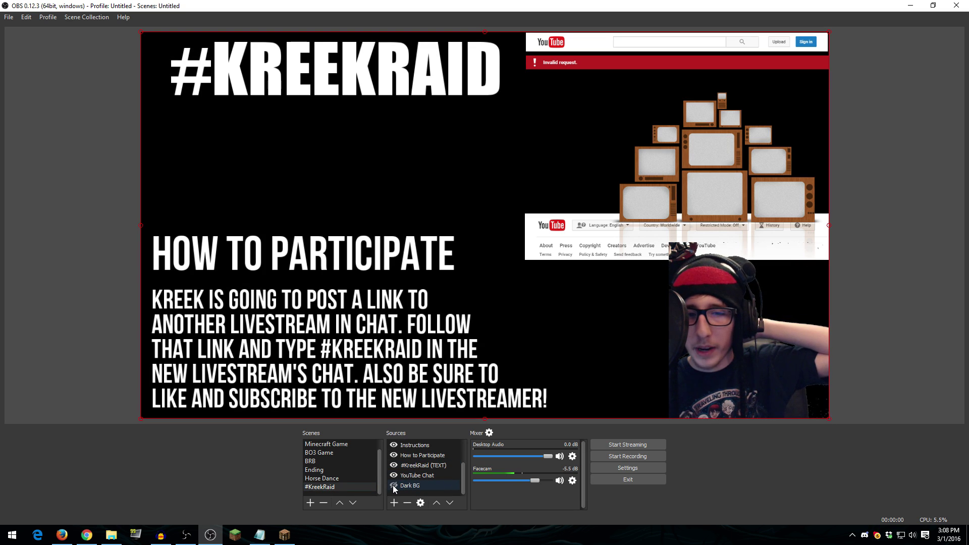
click(394, 485)
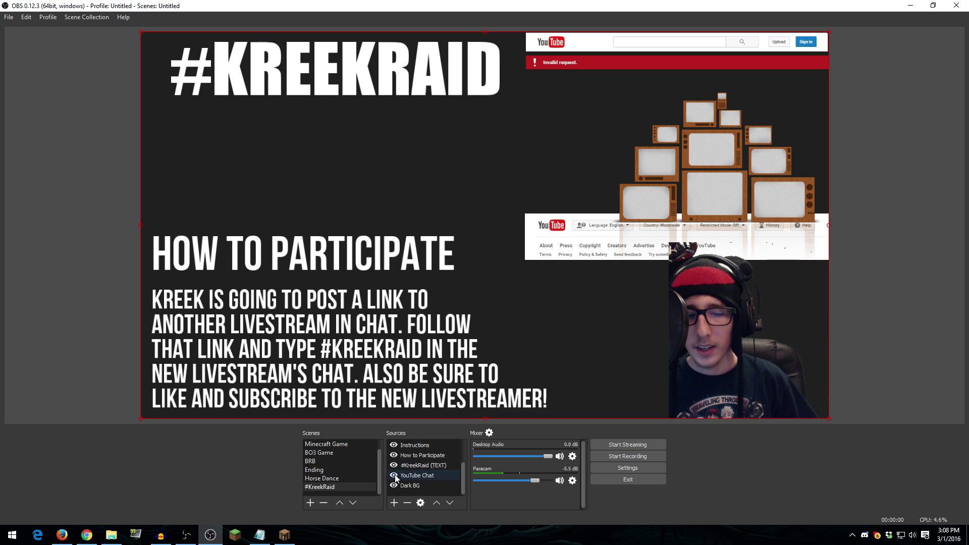
click(418, 476)
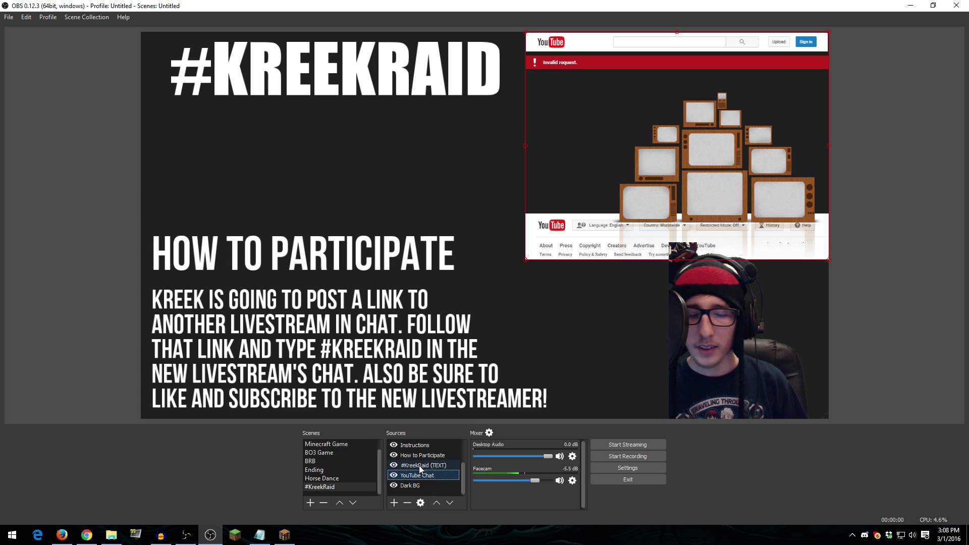
click(420, 465)
click(395, 468)
click(395, 468)
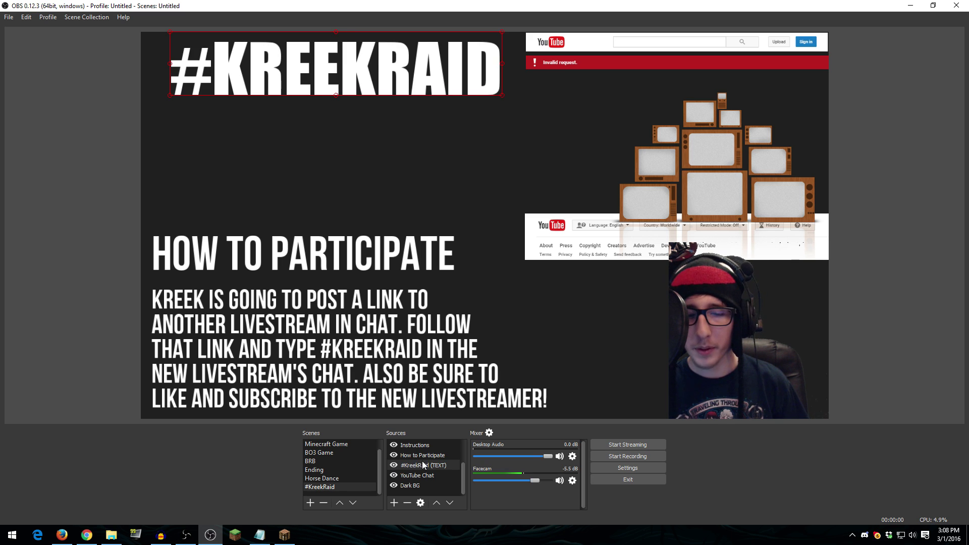
Inspect the How to Participate and Instructions text sources, toggling the title's visibility.
scroll(422, 461, up, 1)
click(410, 485)
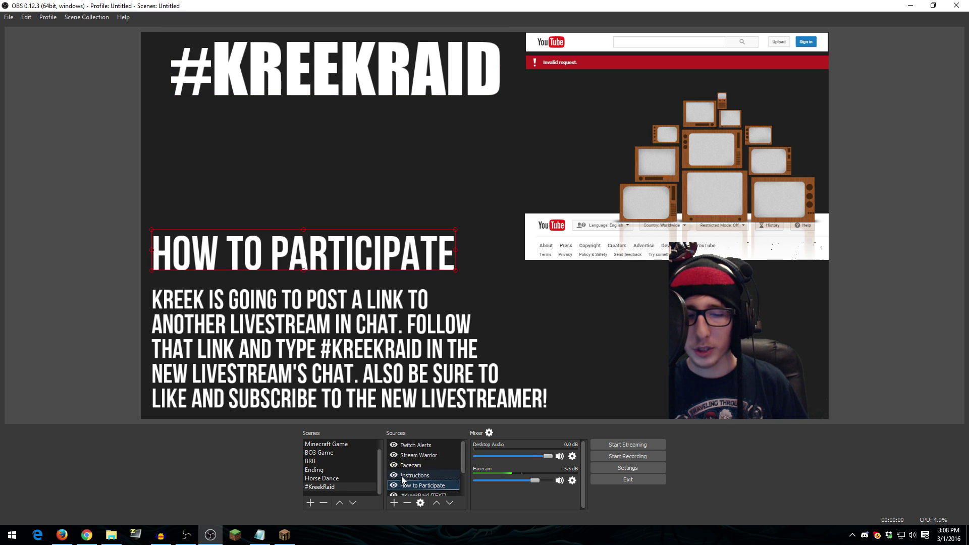
click(402, 476)
click(404, 483)
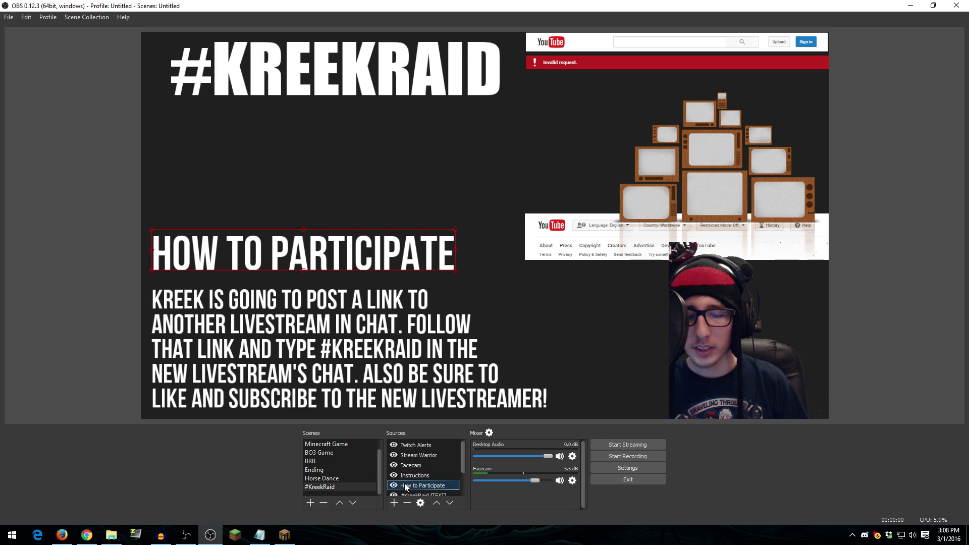
click(395, 484)
click(395, 484)
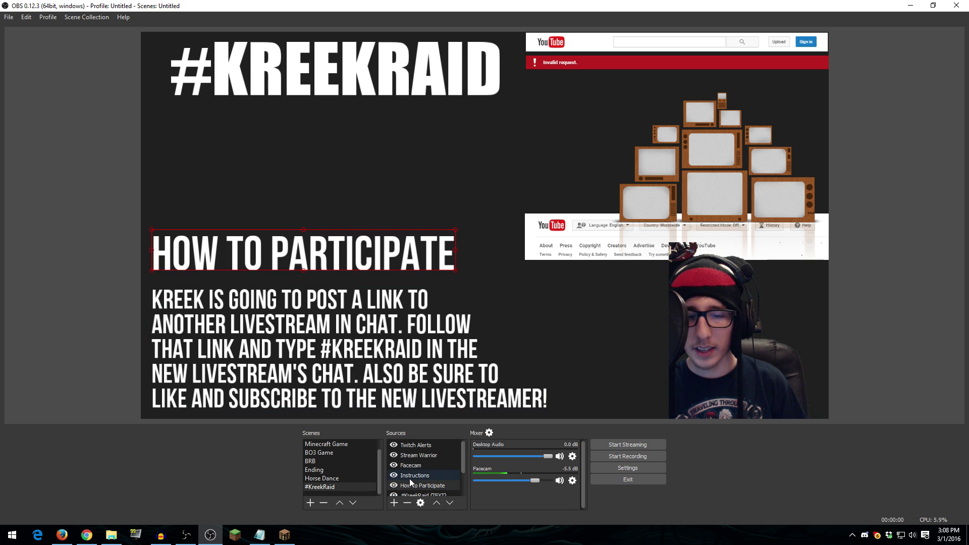
click(410, 478)
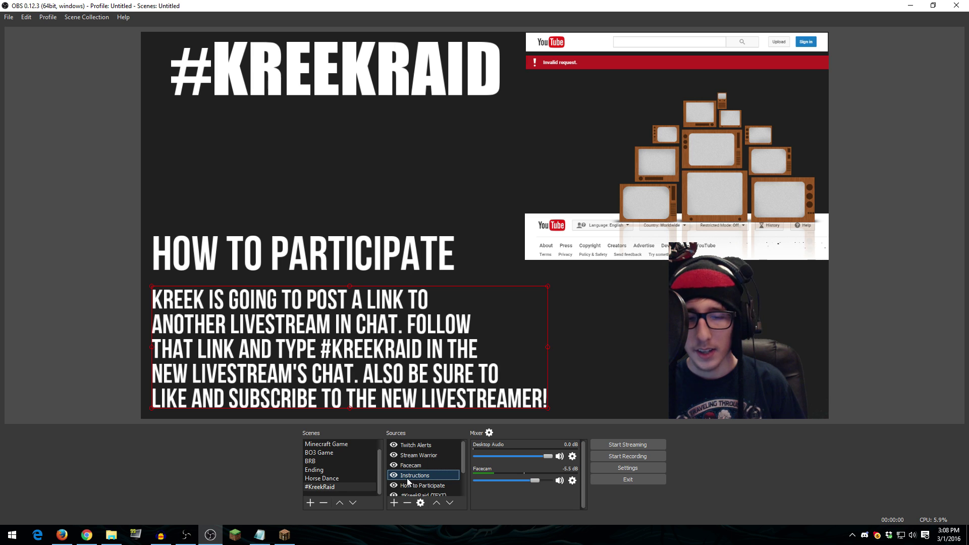
Outline the Stream Warrior and Twitch Alerts sources on the preview.
click(416, 468)
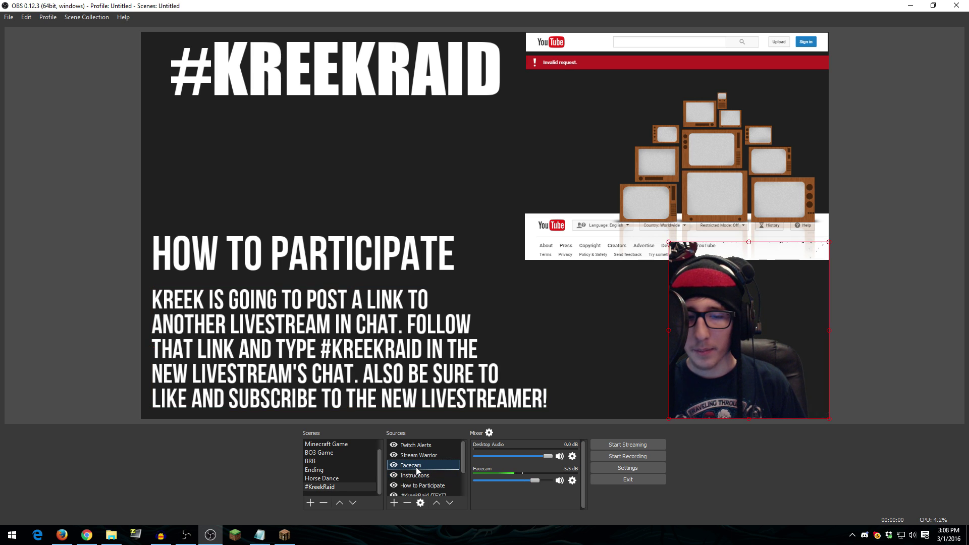
click(429, 454)
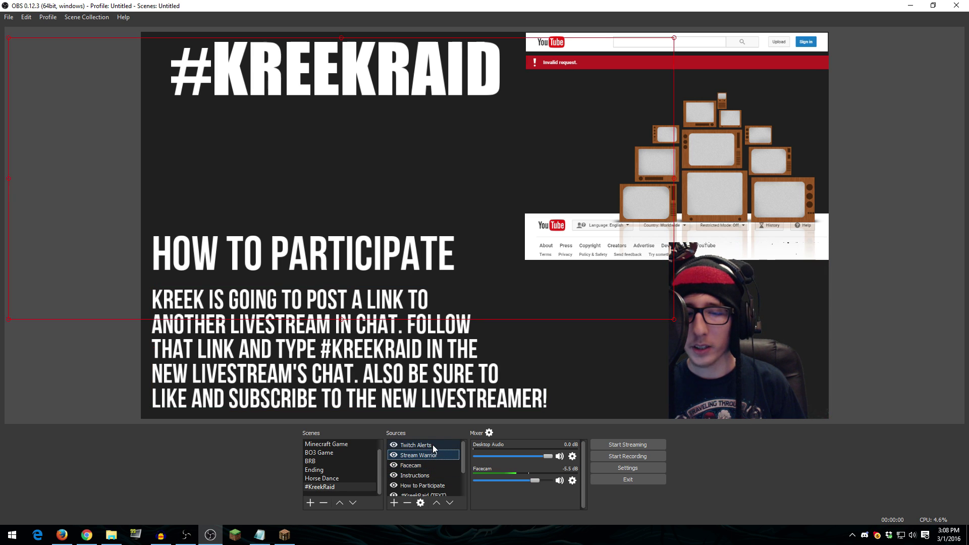
click(432, 444)
scroll(370, 477, up, 1)
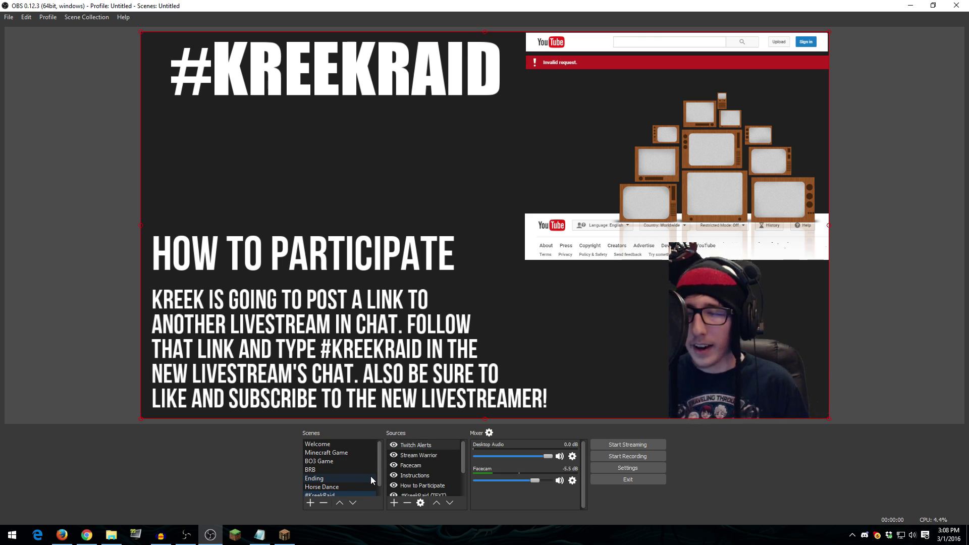
Review the Facecam's Logitech HD Pro Webcam C920 properties, close them, and open Settings.
click(411, 465)
right_click(412, 470)
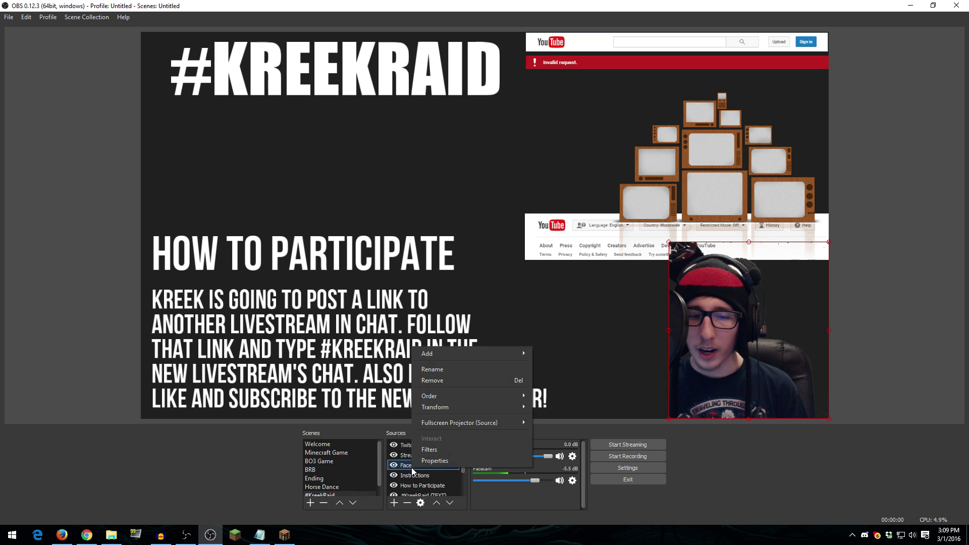
click(434, 461)
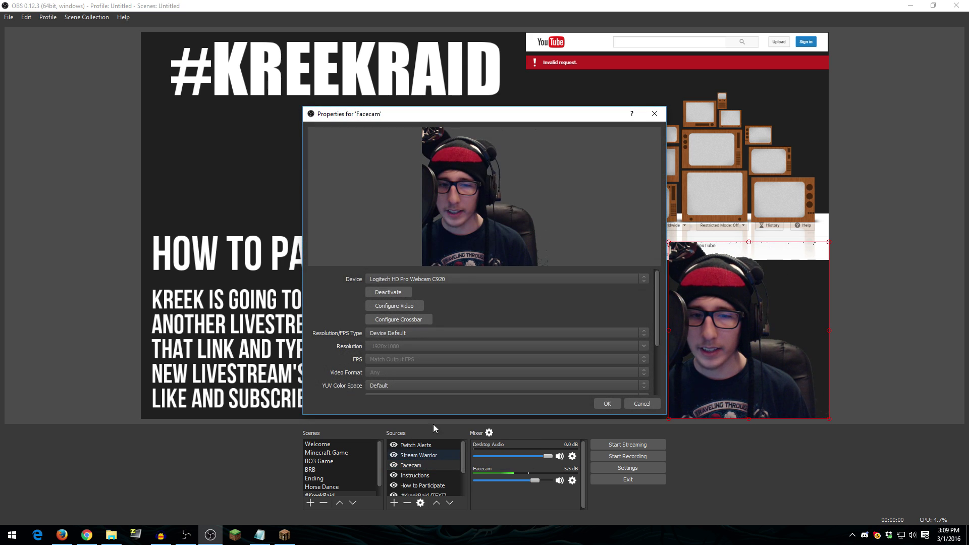
drag(436, 118, 415, 75)
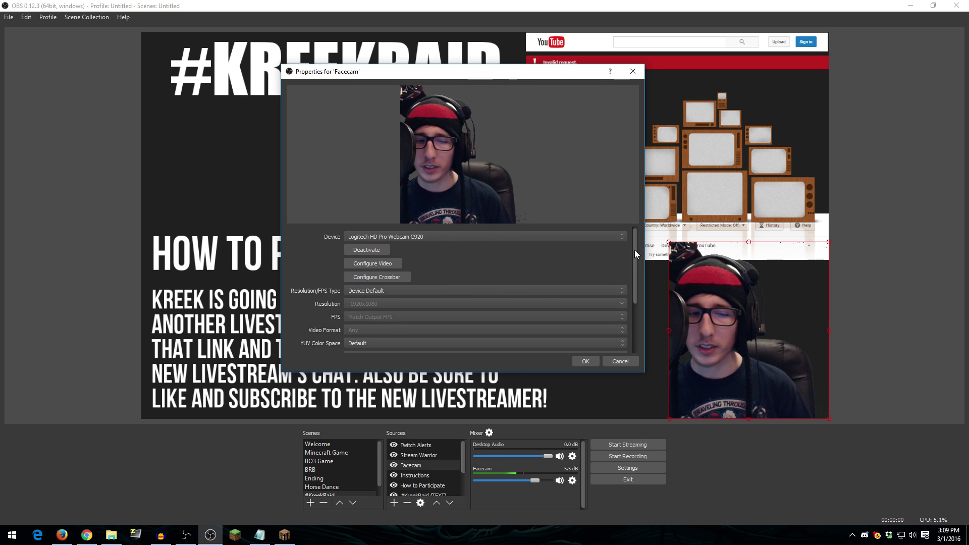
drag(635, 251, 635, 301)
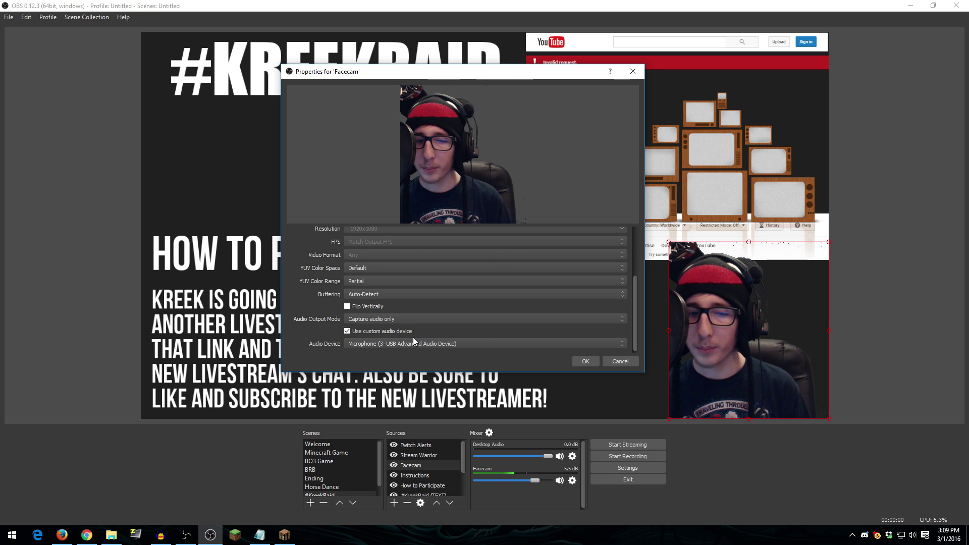
click(577, 362)
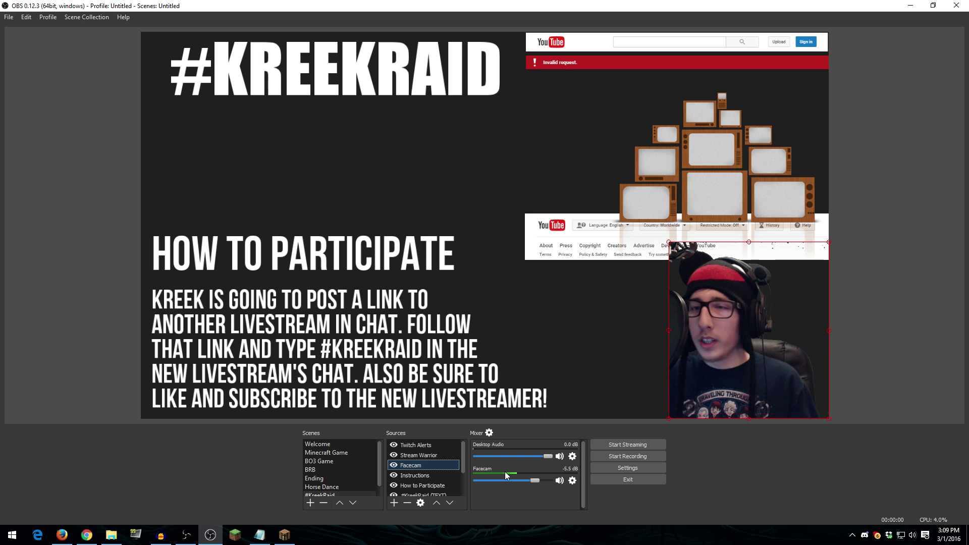
click(623, 470)
Check the Audio settings page, close Settings, then review and close the Facecam properties again.
click(309, 196)
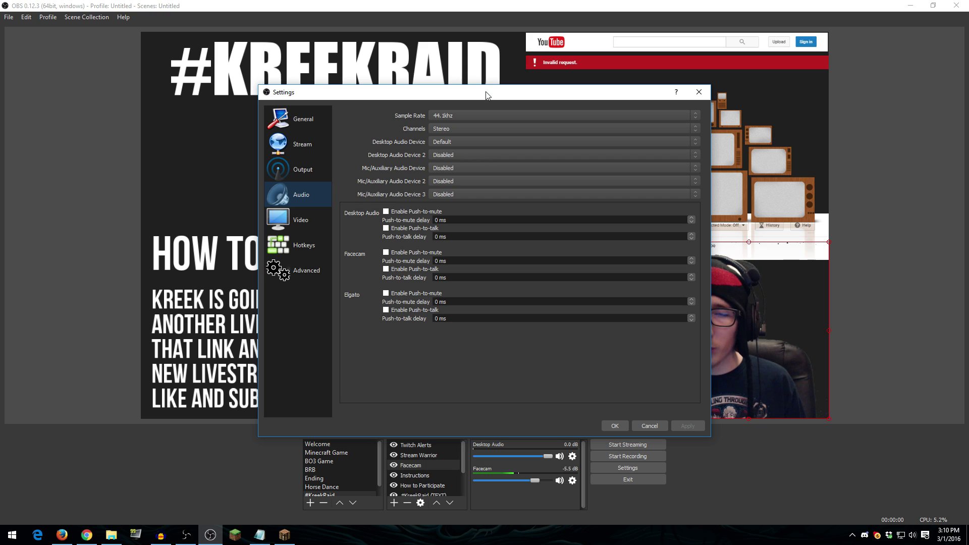
click(697, 96)
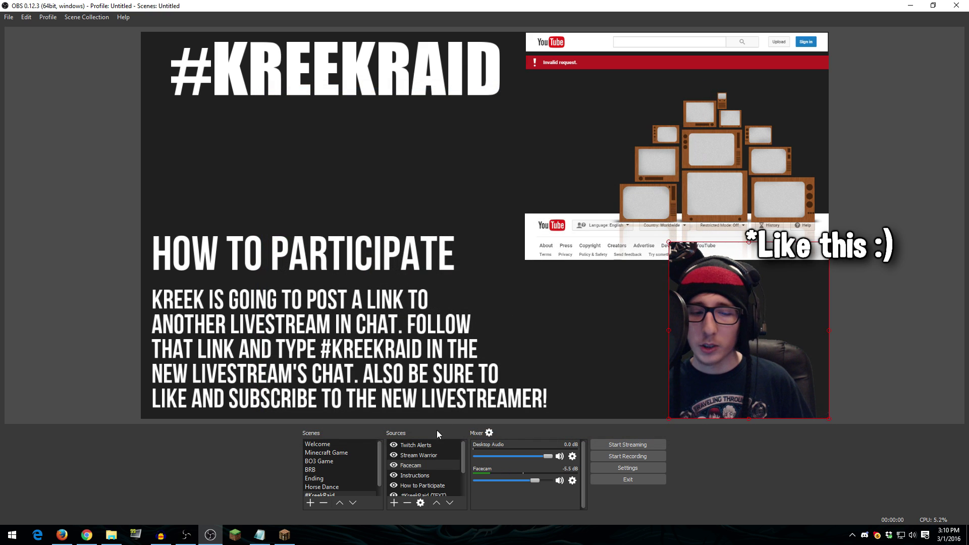
right_click(425, 465)
click(439, 457)
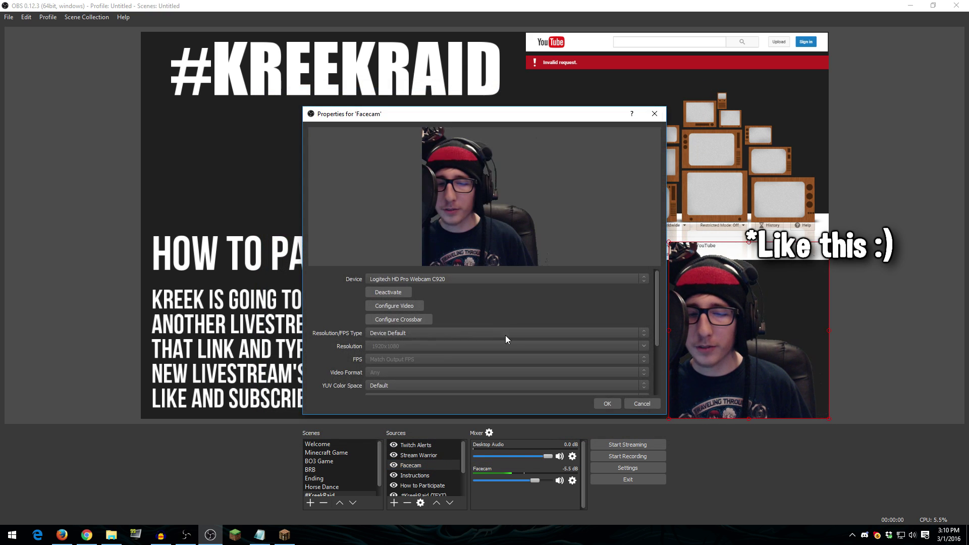
drag(656, 294, 651, 358)
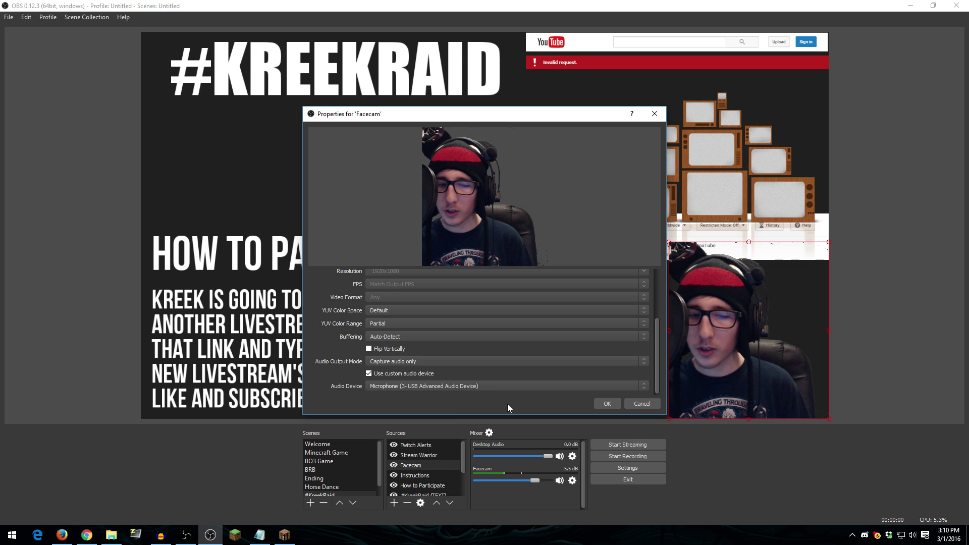
click(607, 404)
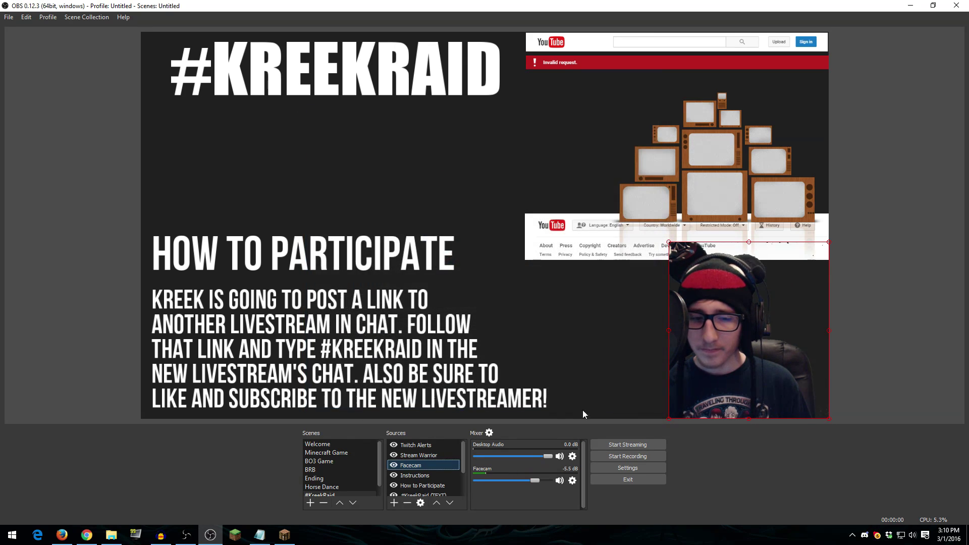
Open the Facecam filters, disable the 700 ms Video Delay (Async), and view Crop (Left 175, Right 30).
right_click(444, 462)
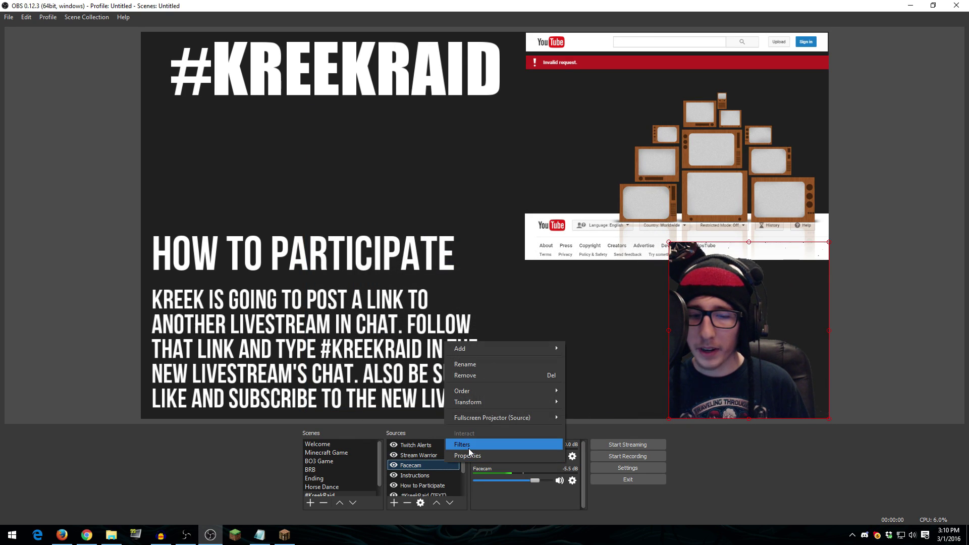
click(422, 466)
right_click(422, 466)
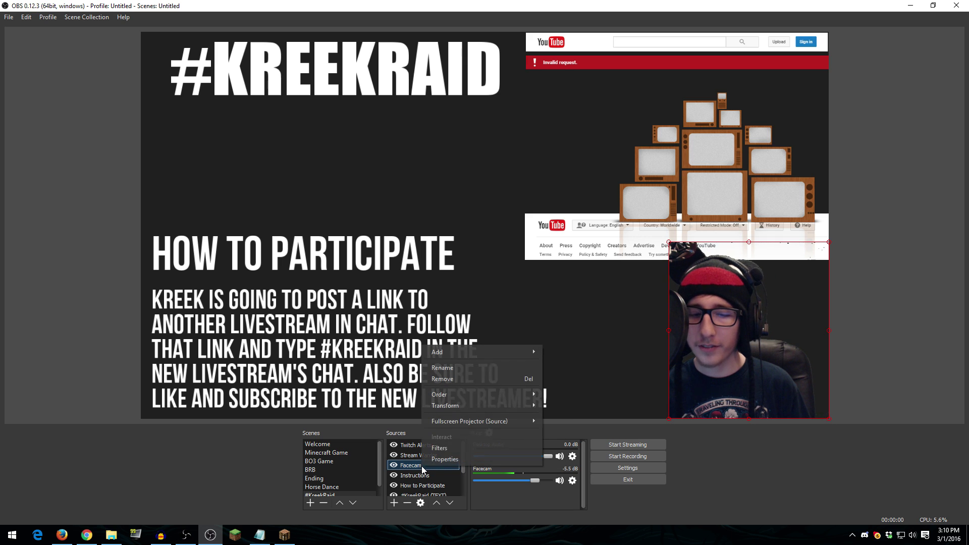
click(455, 448)
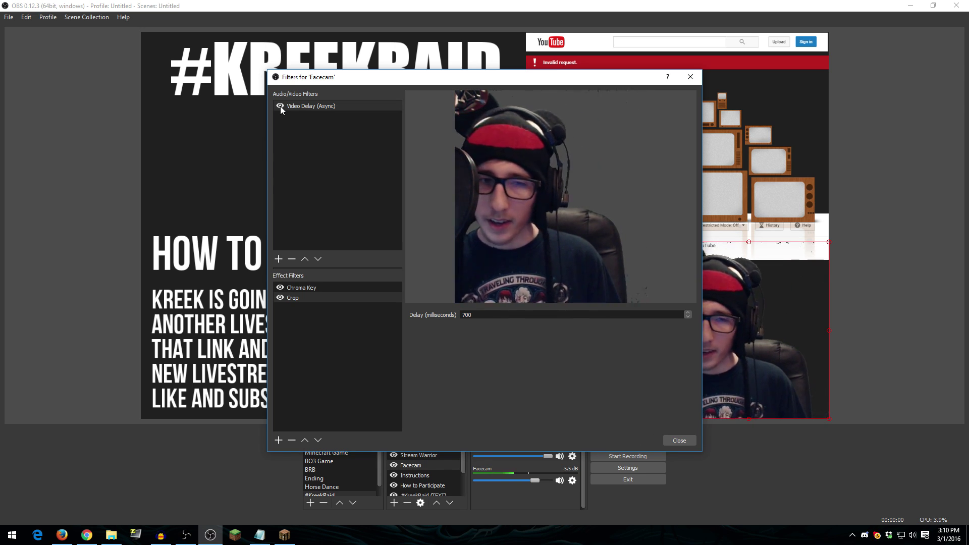
click(280, 106)
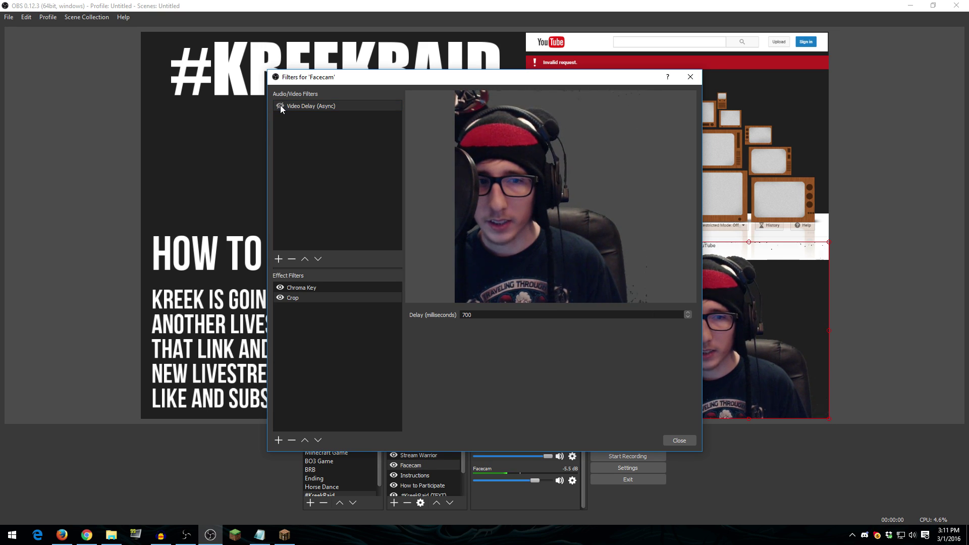
click(319, 299)
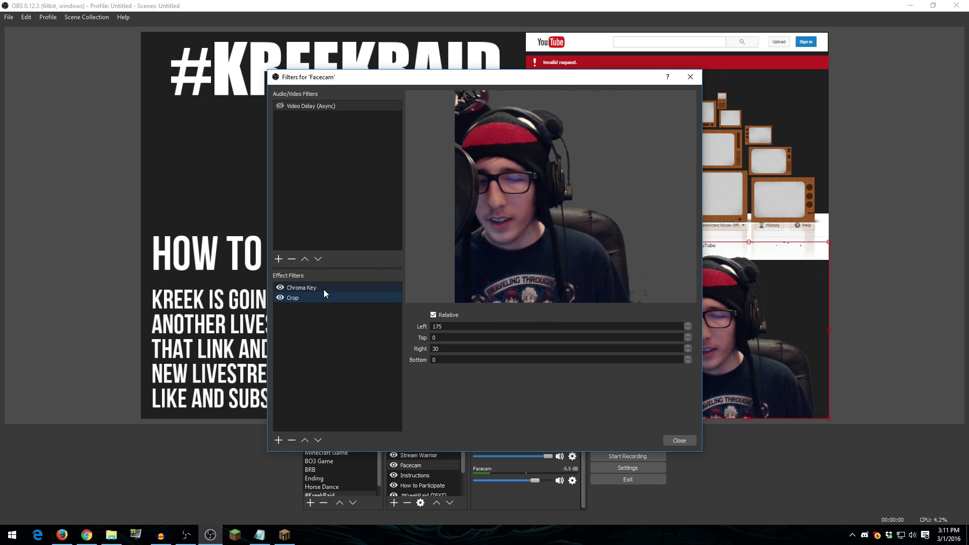
Disable the Chroma Key filter to reveal the green screen and open its Custom key colour picker.
click(324, 289)
click(281, 287)
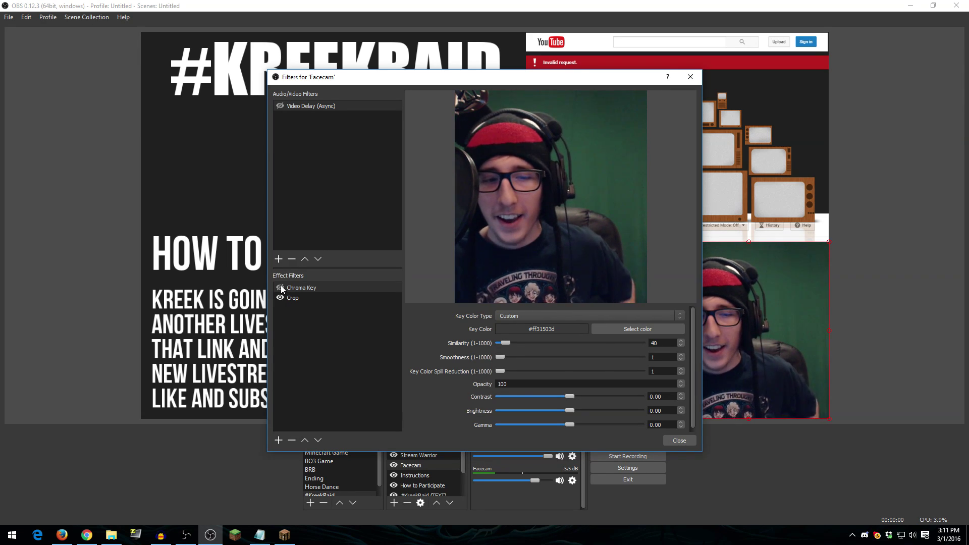
click(317, 289)
click(523, 316)
click(532, 316)
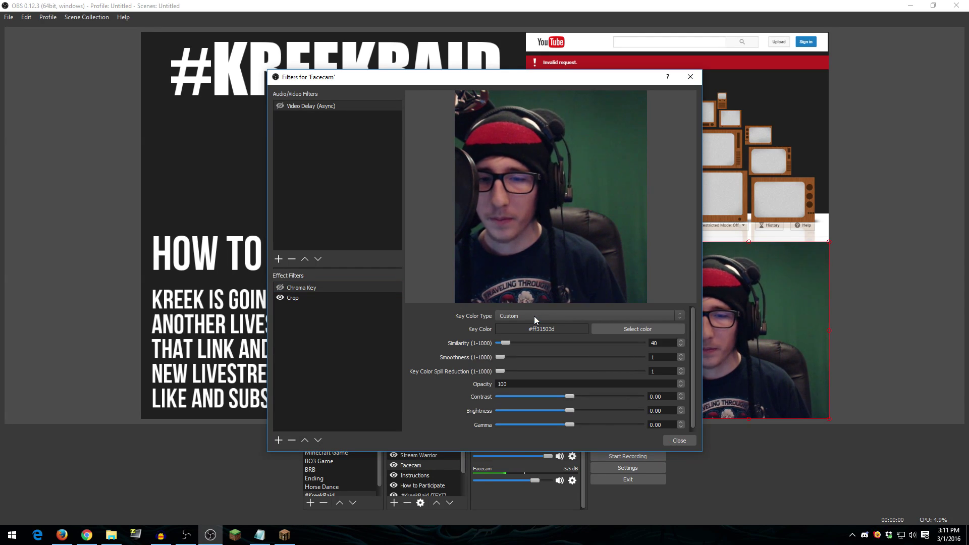
click(599, 330)
Sample the green-screen colour in the key colour picker, then close it without applying.
drag(441, 161, 312, 111)
click(295, 214)
click(615, 161)
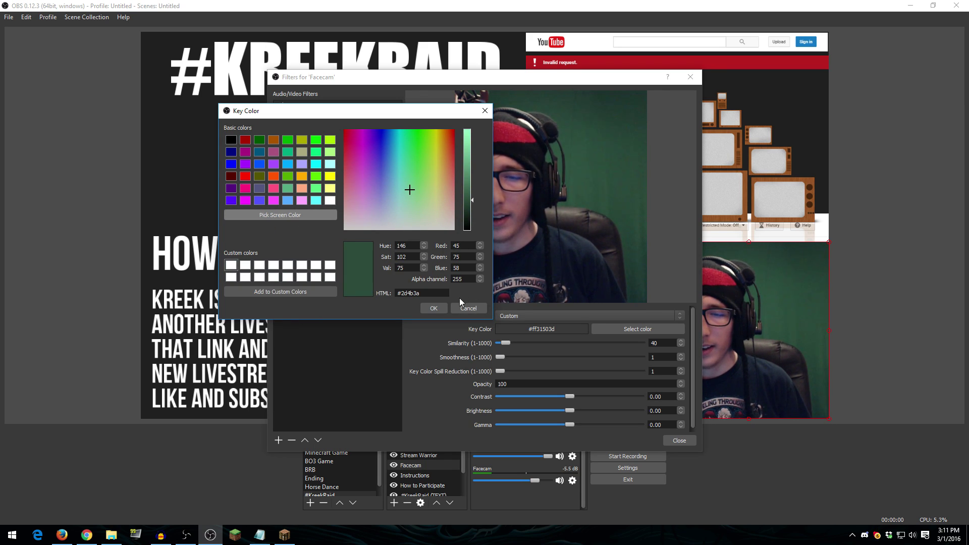
click(485, 111)
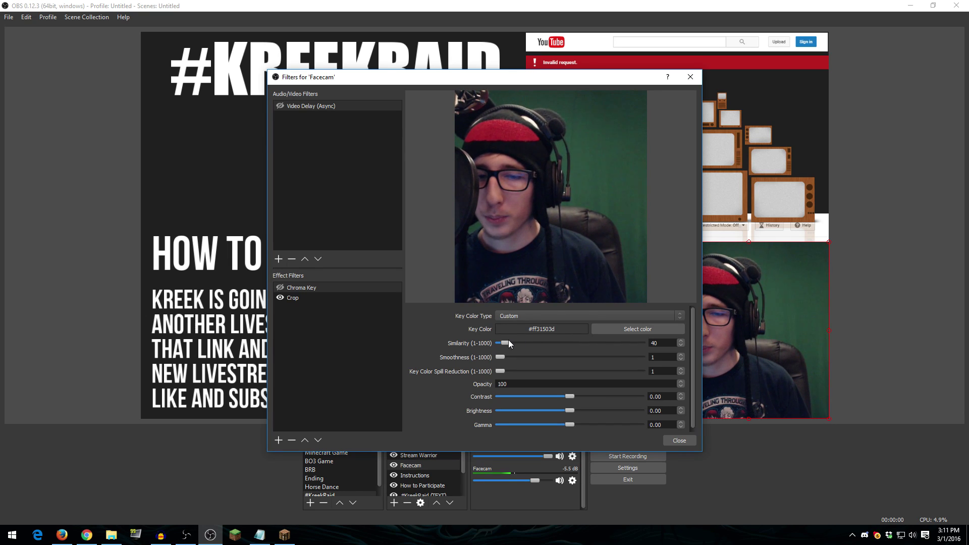
Re-enable Chroma Key and set Similarity to 40 after testing the slider.
drag(507, 343, 491, 344)
click(281, 288)
drag(497, 344, 501, 345)
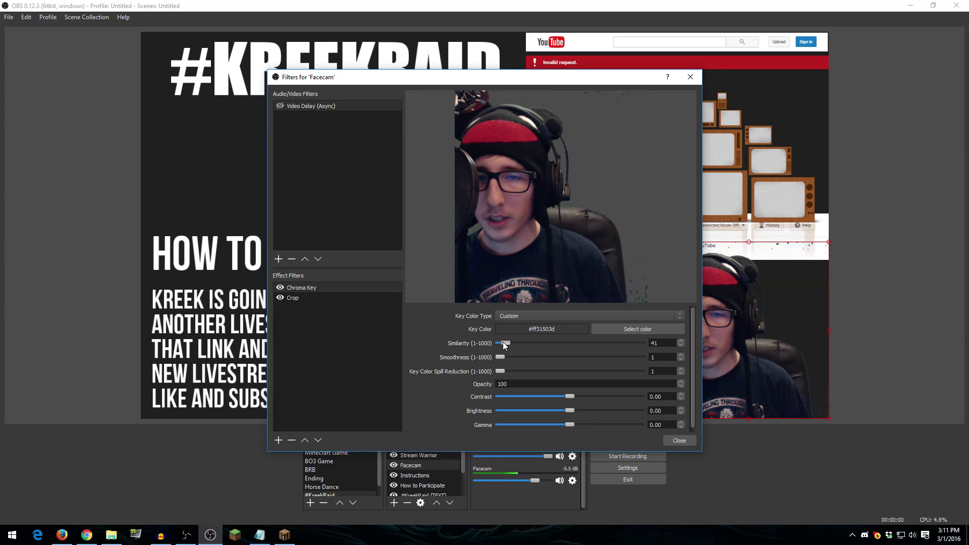
drag(504, 343, 523, 343)
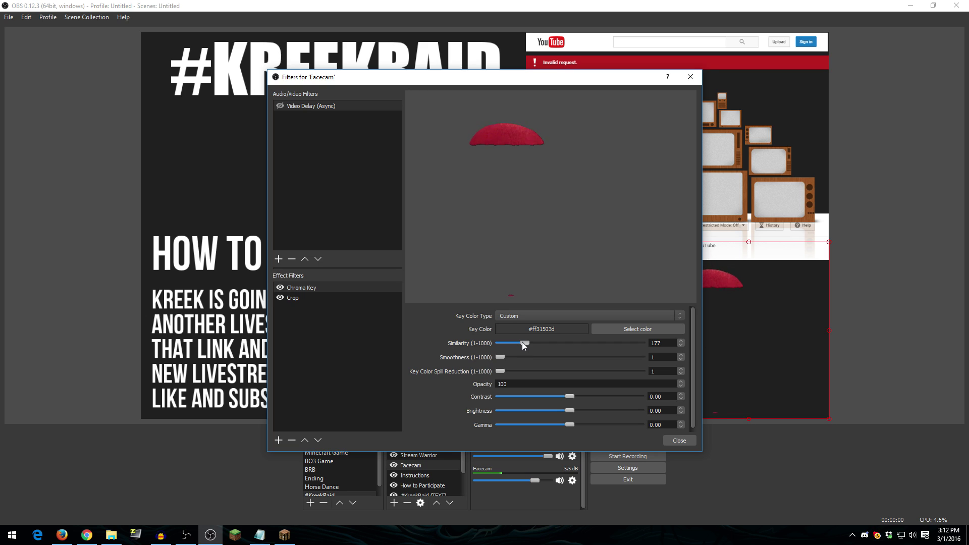
drag(529, 343, 502, 345)
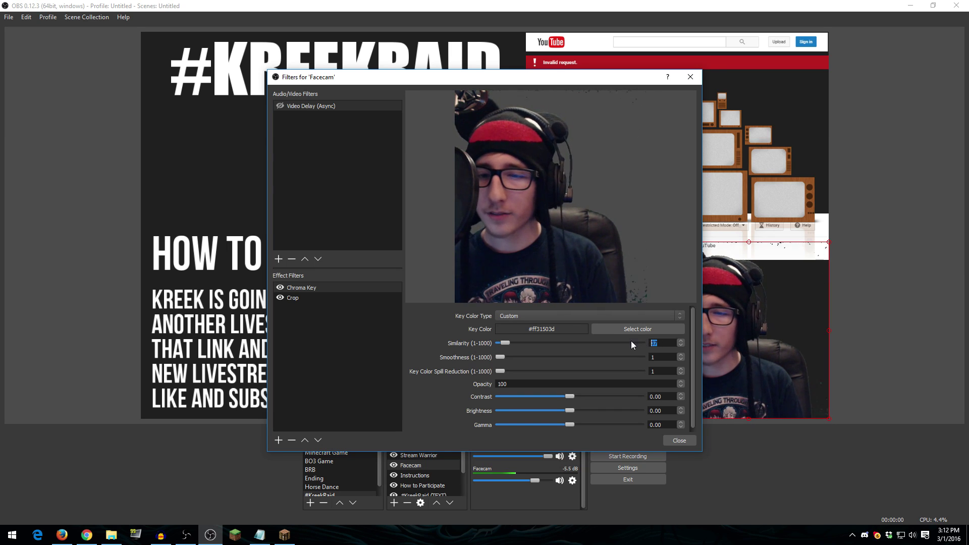
double_click(654, 343)
text(40)
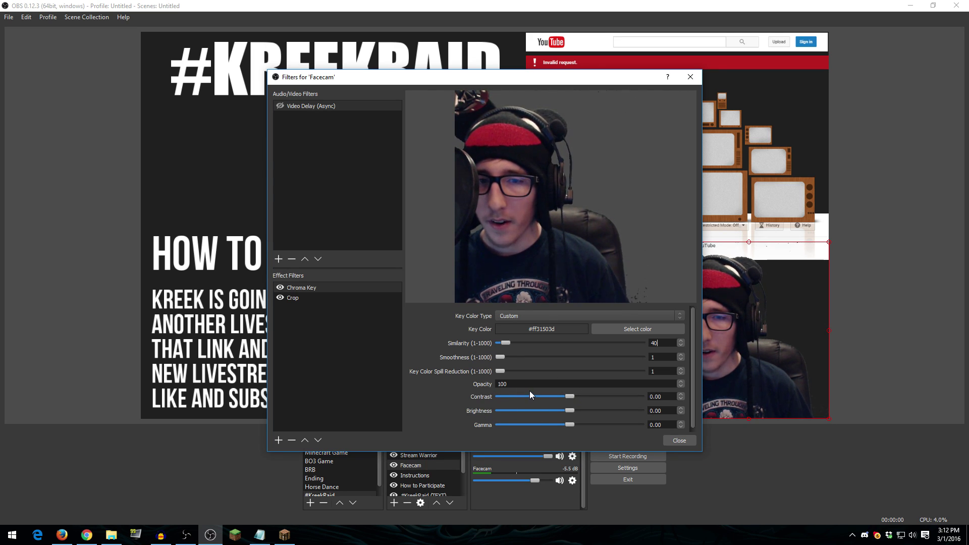
Close the Facecam filters window and scroll through the #KreekRaid sources.
click(676, 439)
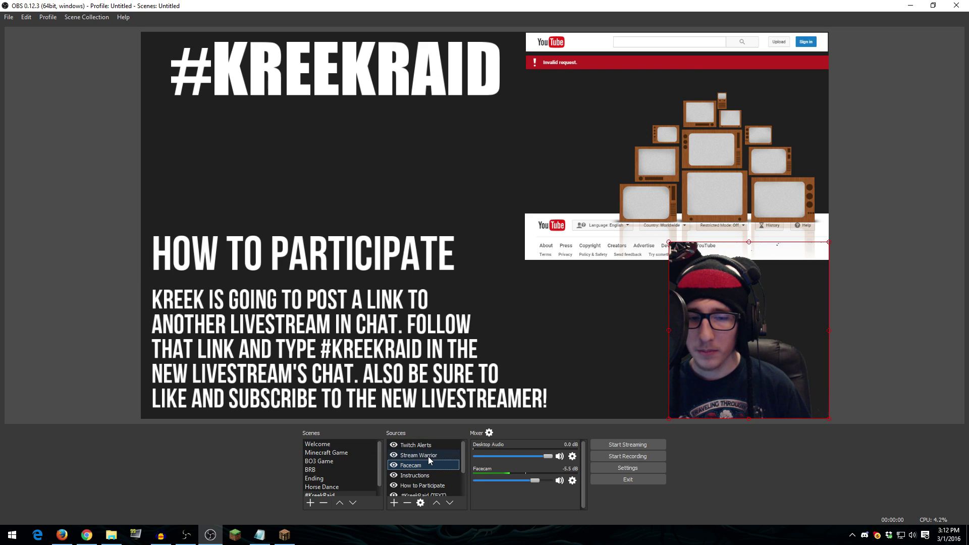
scroll(428, 457, down, 1)
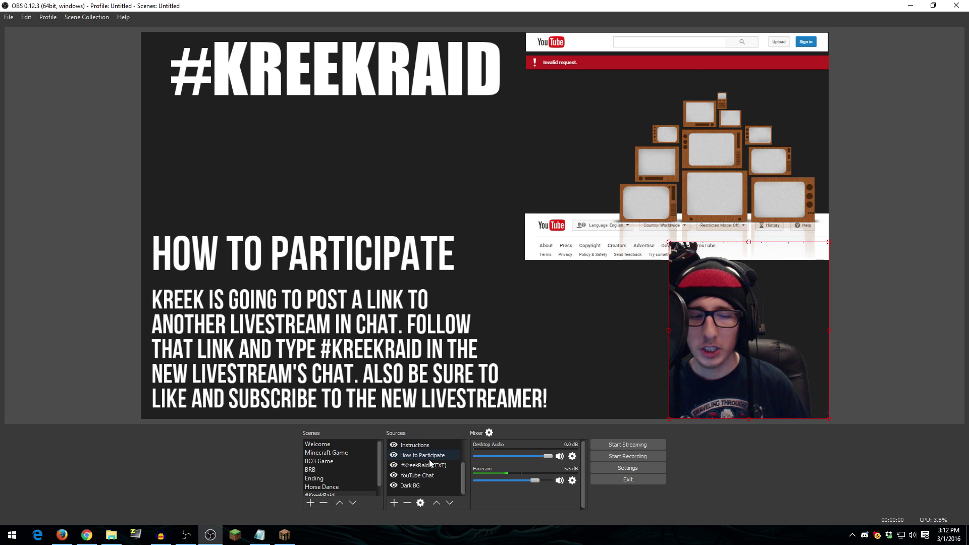
scroll(429, 459, up, 1)
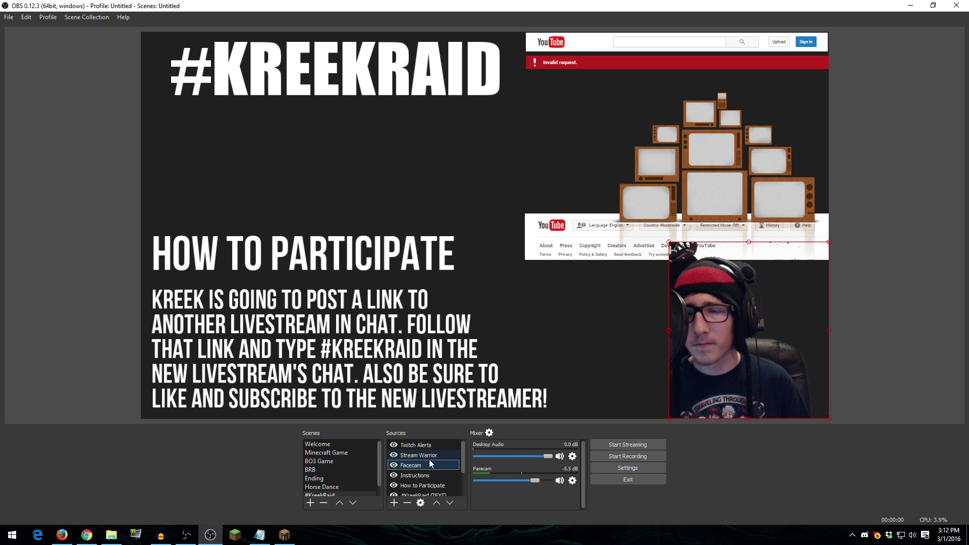
Switch to the Ending scene with its 'Is Ending...' screen.
click(331, 479)
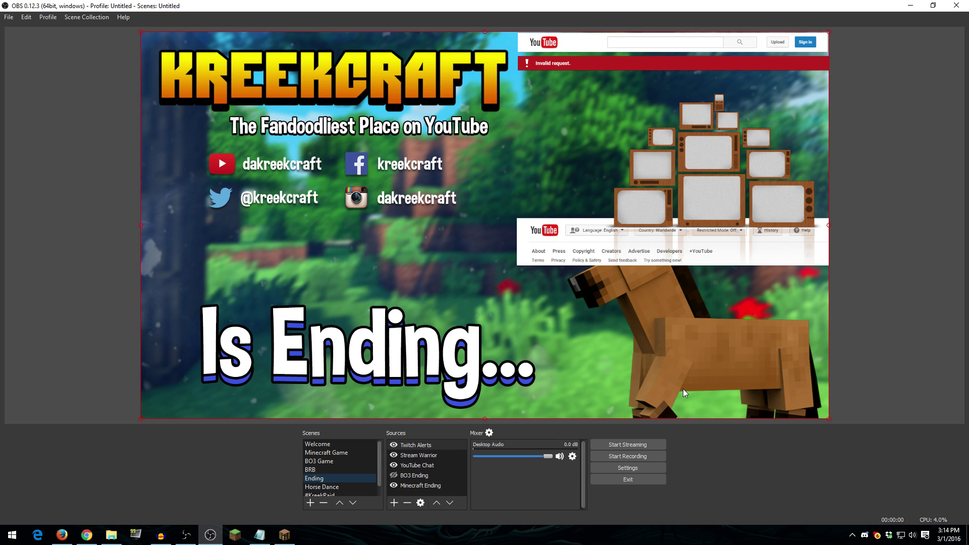